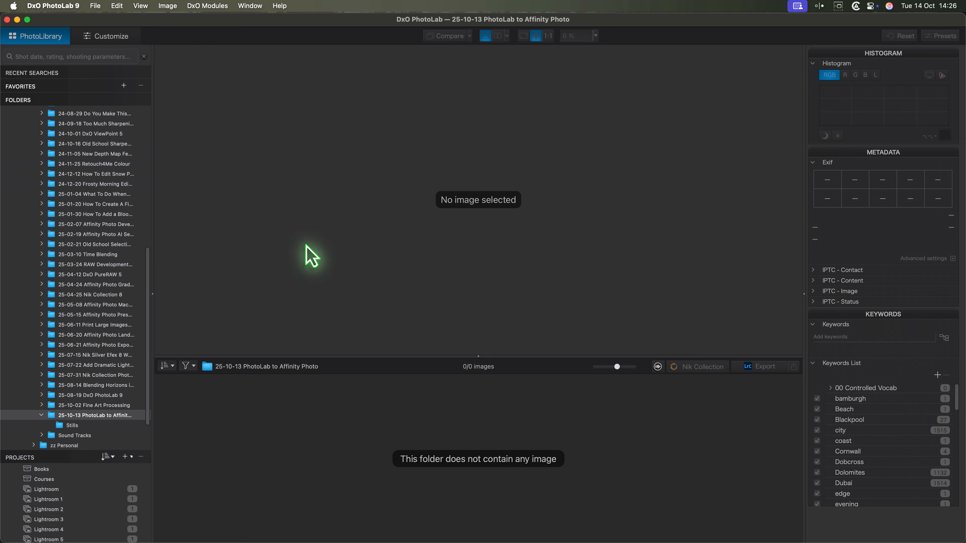
Step: Display the lion RAW photo from the Stills subfolder and switch to the Customize workspace for editing
{"action": "left_click", "coordinate": [71, 426]}
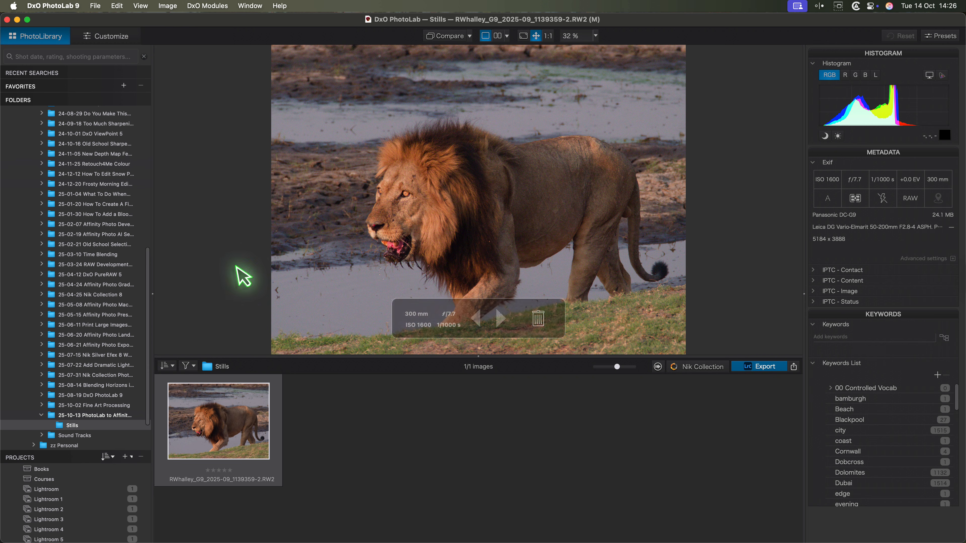
{"action": "left_click", "coordinate": [97, 38]}
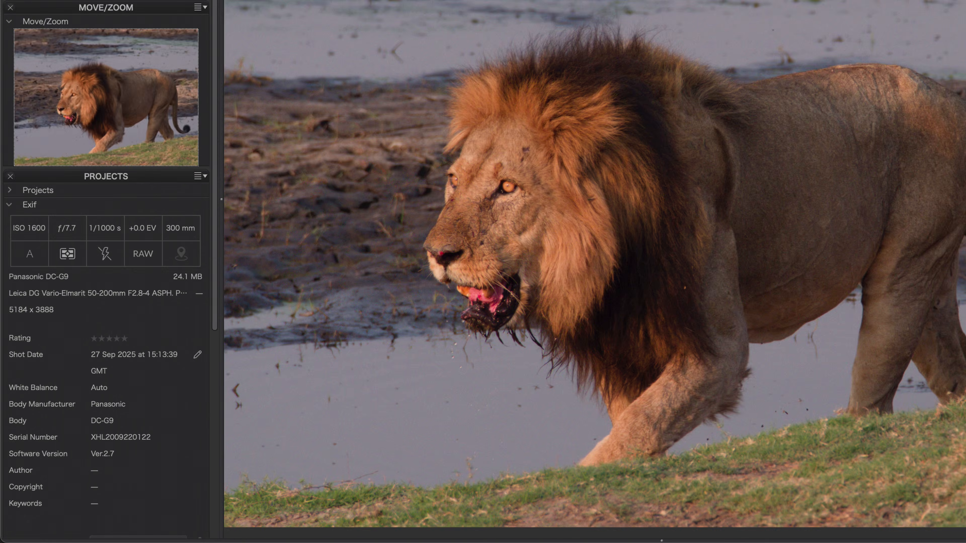
Step: Inspect the noise and fine detail around the lion's face and mane at 200%, then fit the whole image again
{"action": "left_click", "coordinate": [514, 35]}
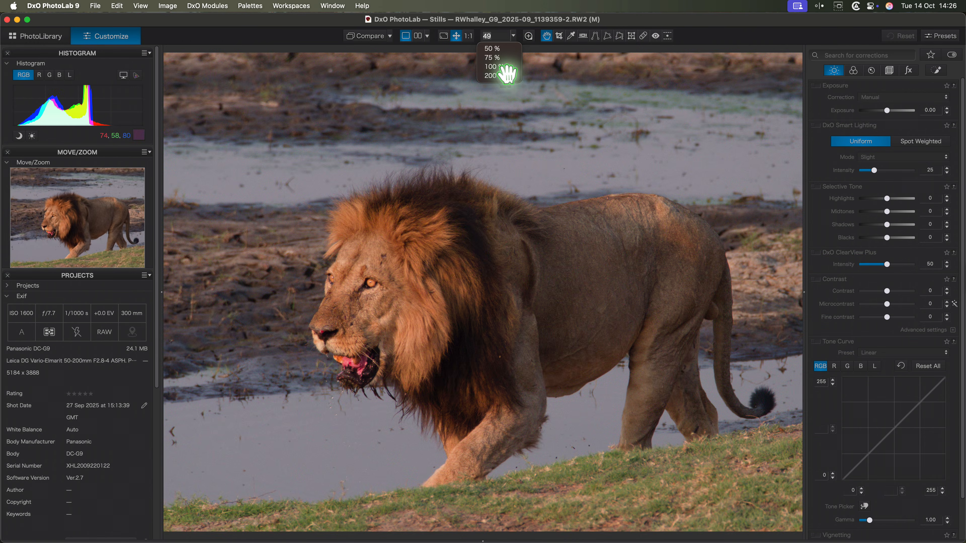
{"action": "left_click", "coordinate": [495, 75]}
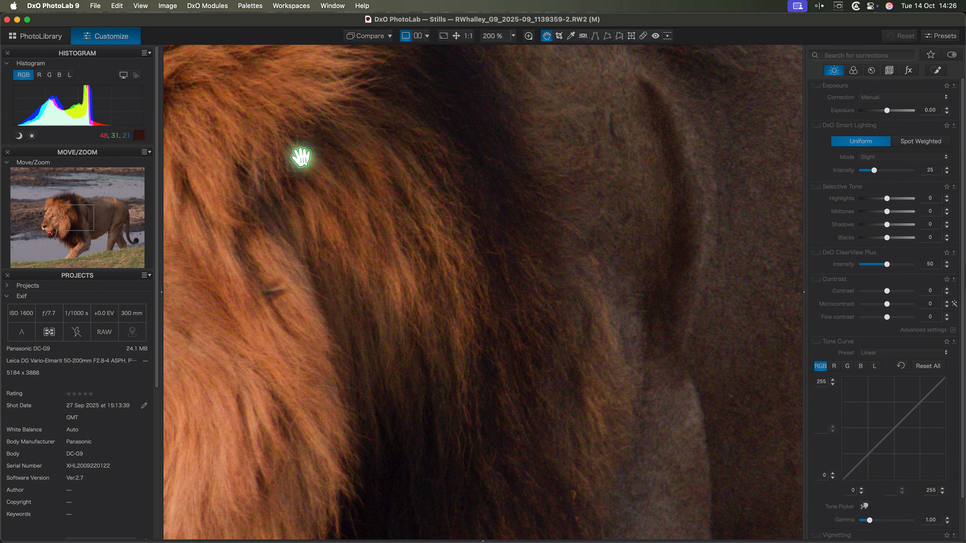
{"action": "left_click_drag", "start_coordinate": [302, 155], "coordinate": [759, 375]}
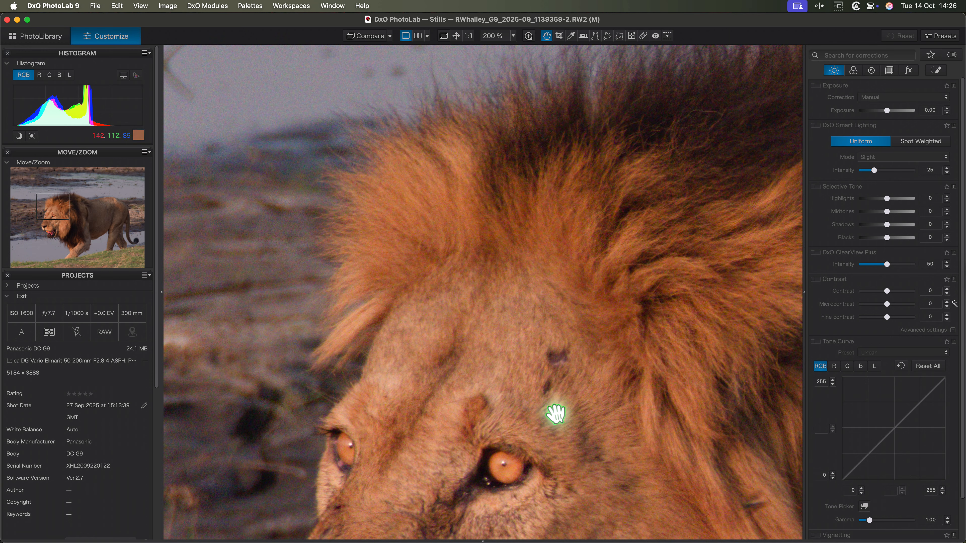
{"action": "left_click_drag", "start_coordinate": [554, 415], "coordinate": [647, 356]}
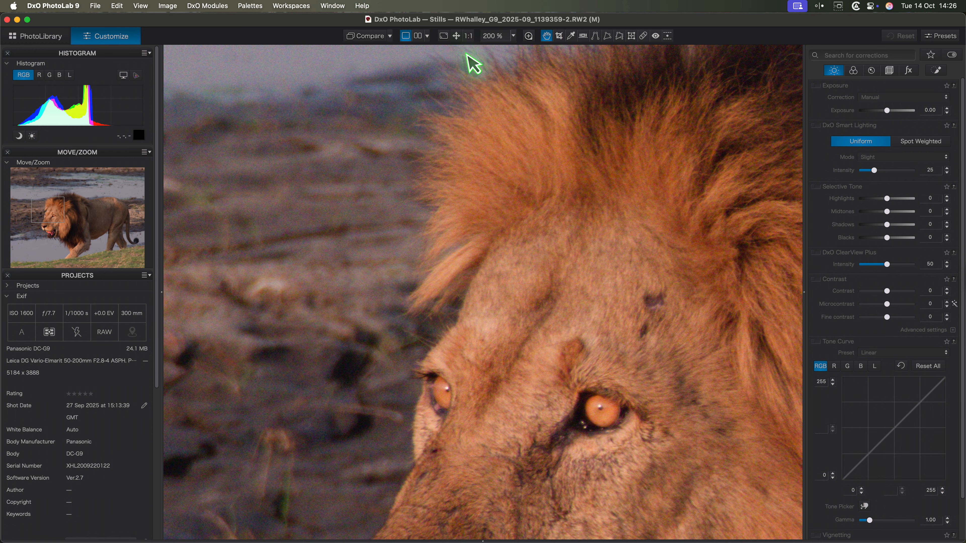
{"action": "left_click", "coordinate": [456, 36]}
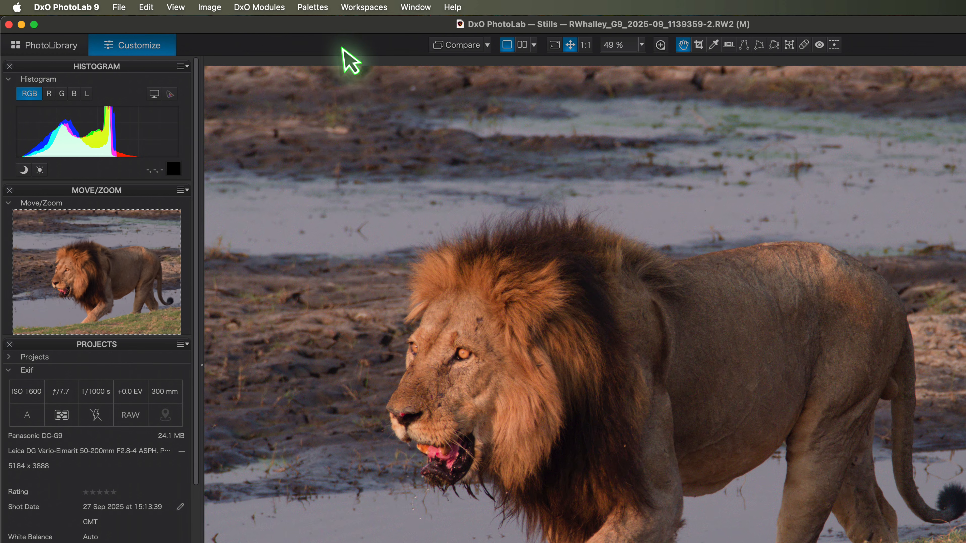
Step: Open the DxO Modules manager and examine the downloadable lens modules for the Leica M10-R
{"action": "left_click", "coordinate": [272, 6]}
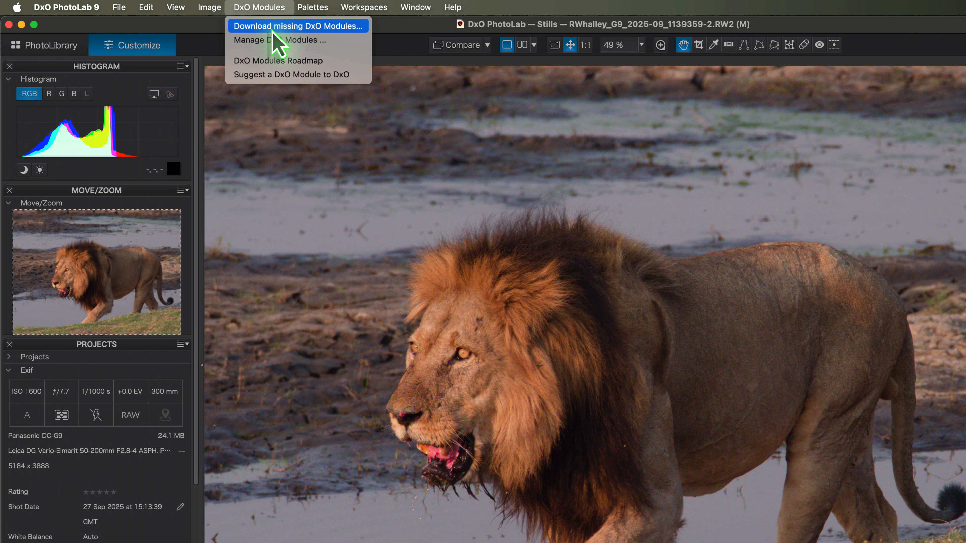
{"action": "left_click", "coordinate": [274, 40]}
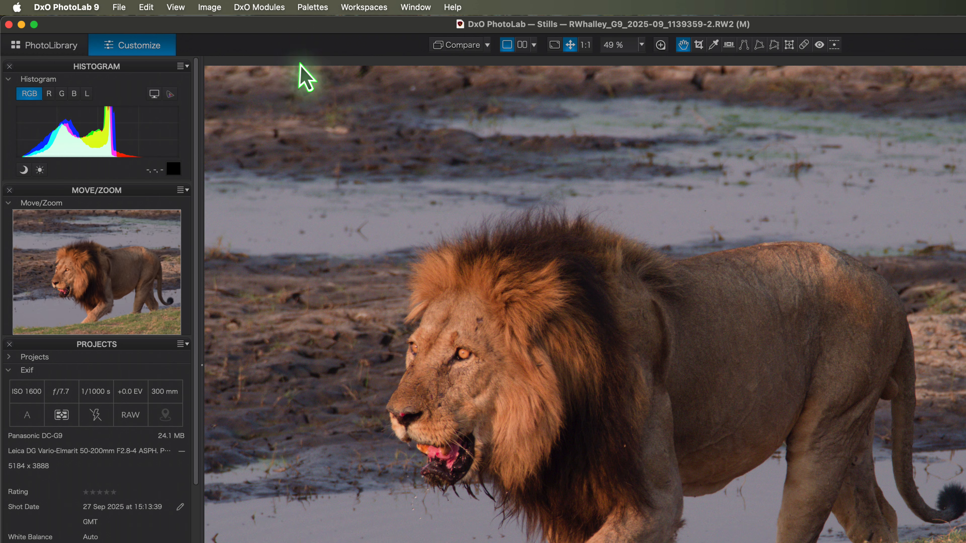
{"action": "scroll", "coordinate": [521, 293], "scroll_direction": "down", "scroll_amount": 3}
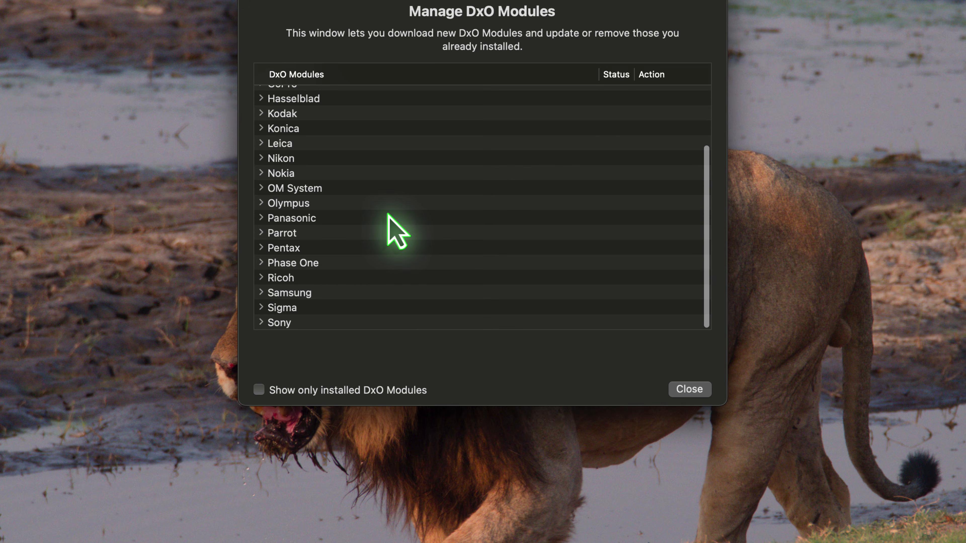
{"action": "left_click", "coordinate": [261, 143]}
{"action": "scroll", "coordinate": [266, 149], "scroll_direction": "down", "scroll_amount": 5}
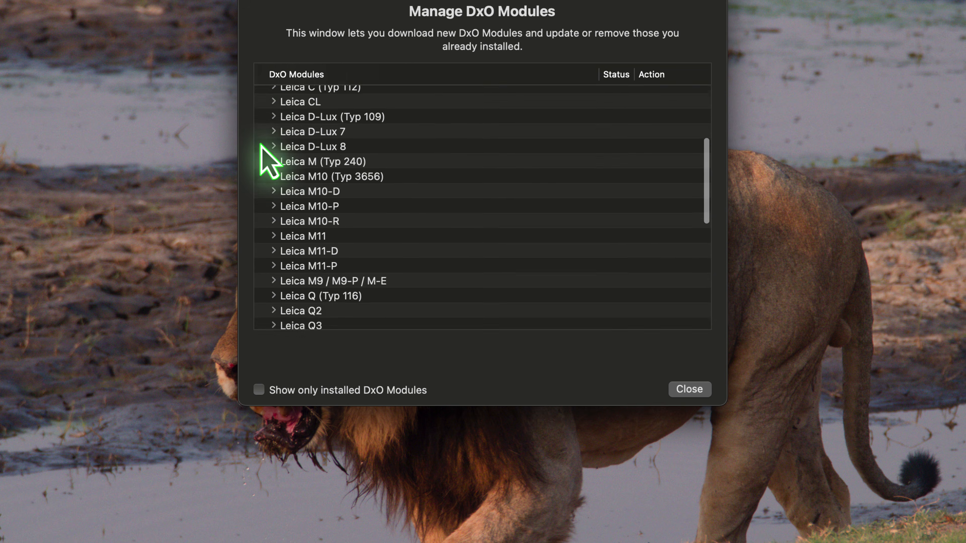
{"action": "left_click", "coordinate": [273, 148]}
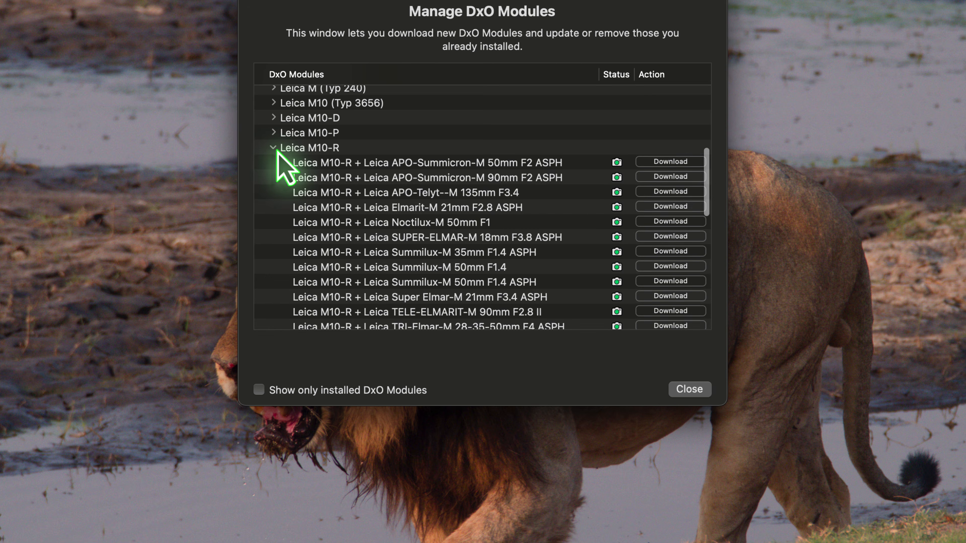
Step: Show only installed DxO Modules, review the lens modules for the Panasonic G9, and close the manager
{"action": "left_click", "coordinate": [259, 390]}
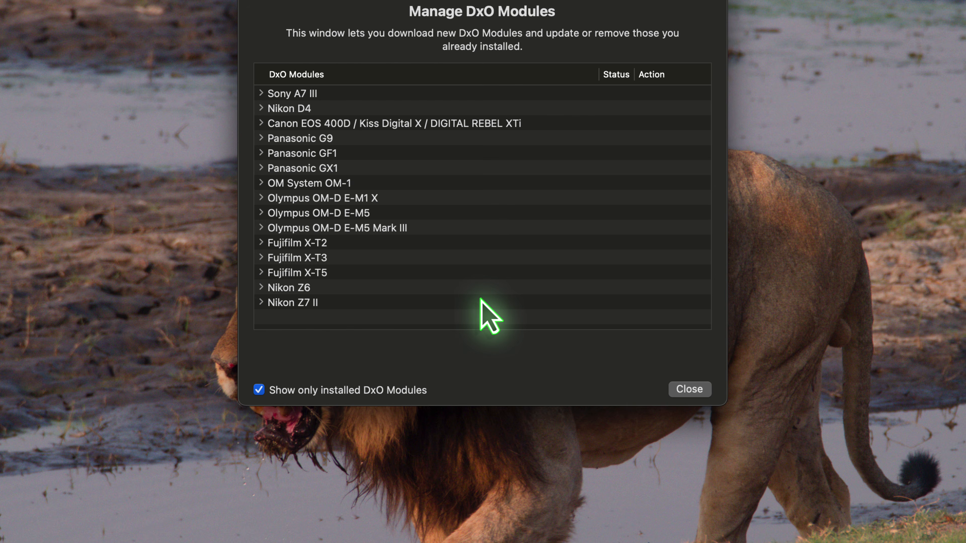
{"action": "left_click", "coordinate": [261, 138]}
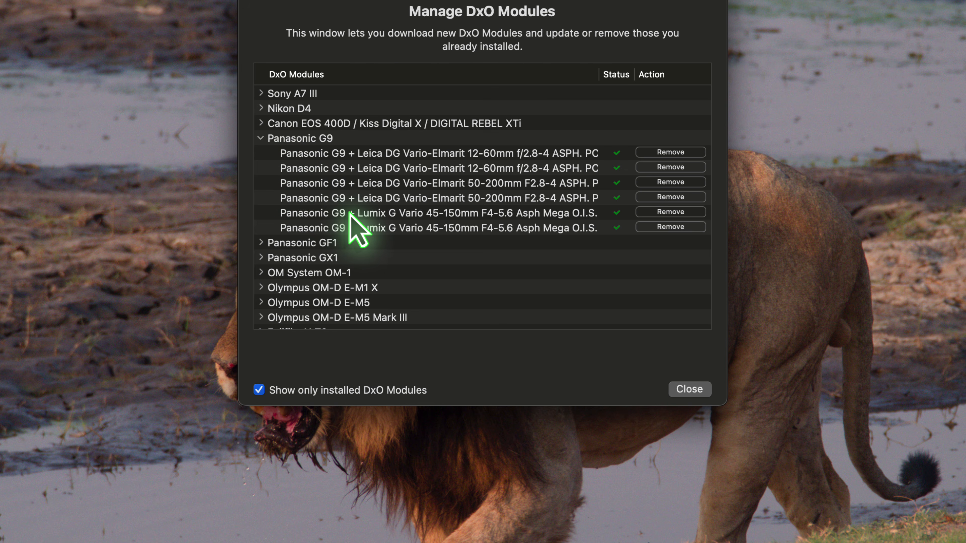
{"action": "left_click", "coordinate": [684, 389]}
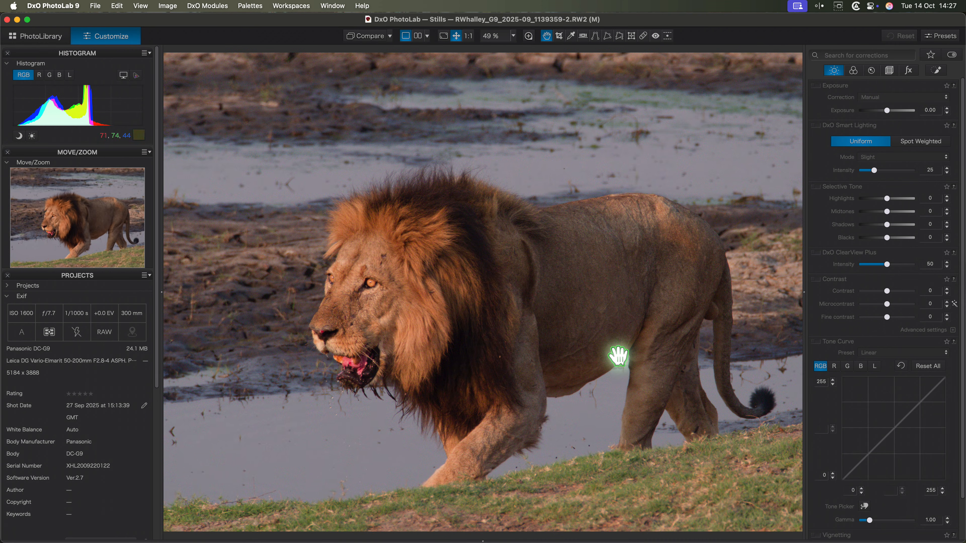
Step: Turn on Distortion correction, compare the photo with and without it, and keep the correction Based on DxO module
{"action": "left_click", "coordinate": [889, 71]}
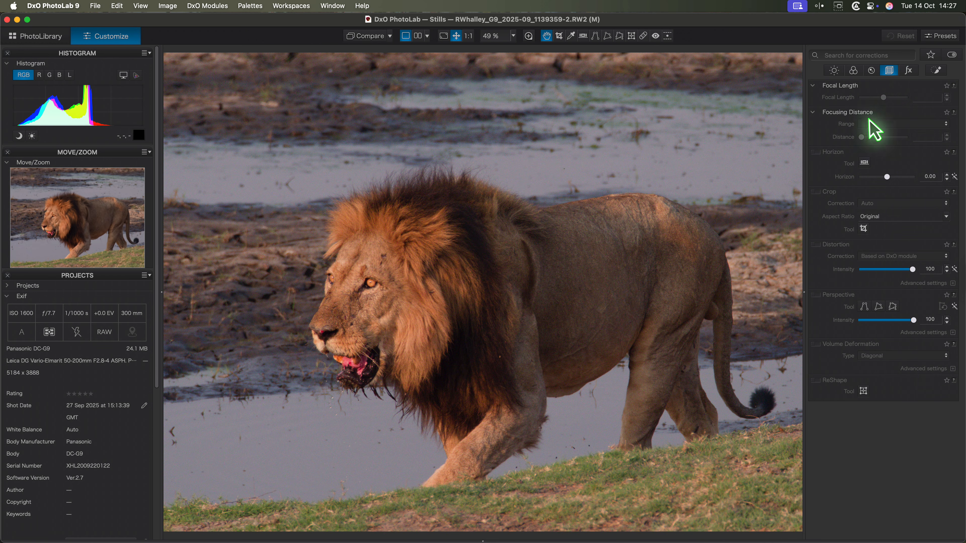
{"action": "left_click", "coordinate": [817, 245]}
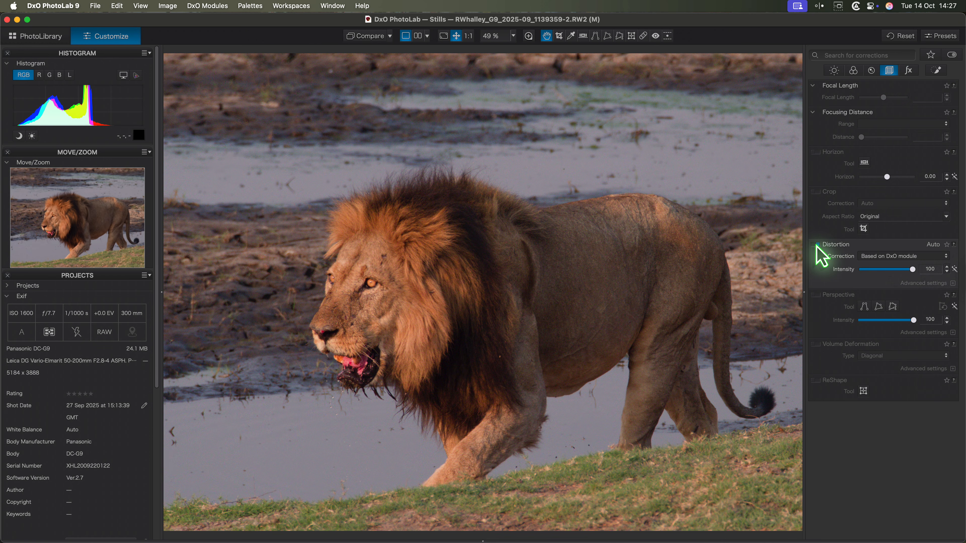
{"action": "left_click", "coordinate": [816, 246]}
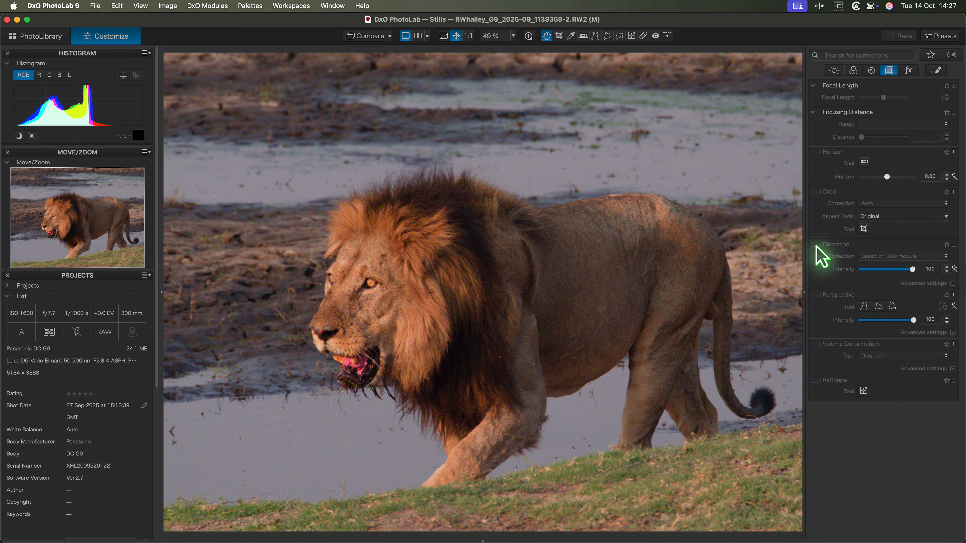
{"action": "left_click", "coordinate": [817, 247]}
{"action": "left_click", "coordinate": [817, 247]}
{"action": "left_click", "coordinate": [779, 240]}
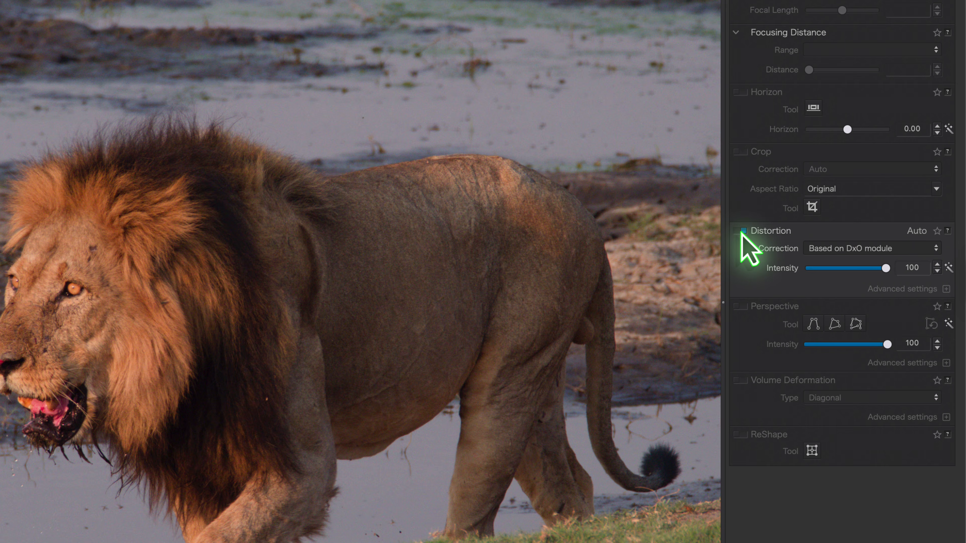
{"action": "left_click", "coordinate": [936, 248]}
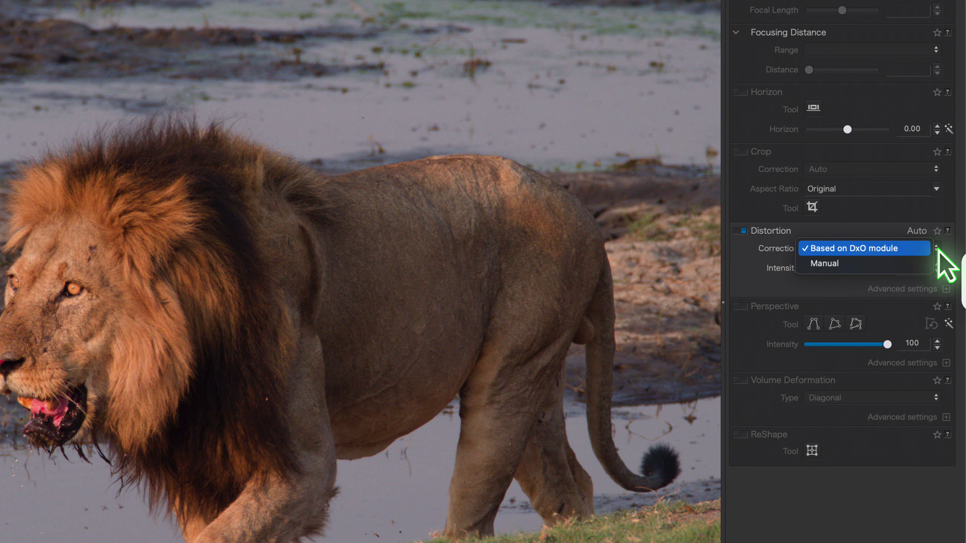
{"action": "left_click", "coordinate": [937, 249]}
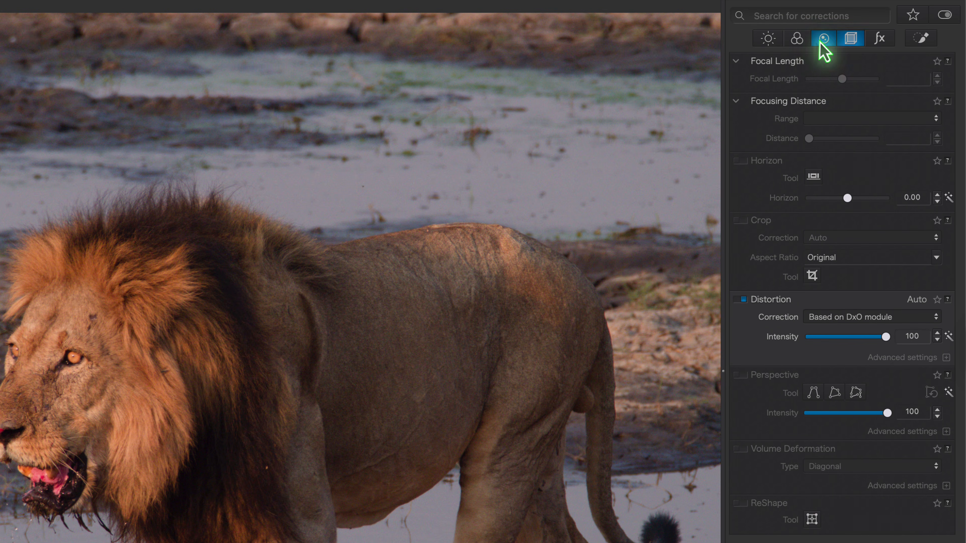
Step: Apply DeepPRIME XD/XD2s denoising and check the lion's eyes at 200% with the Loupe
{"action": "left_click", "coordinate": [822, 40]}
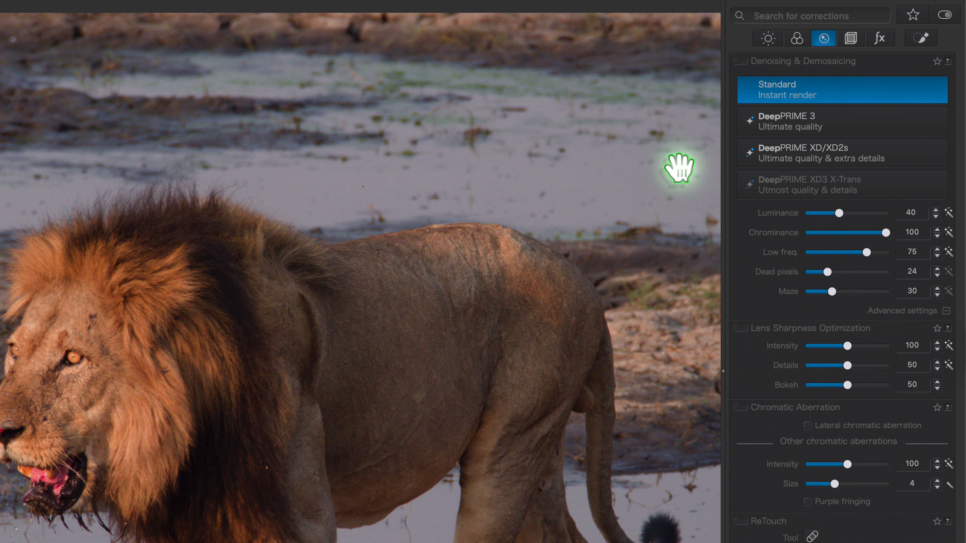
{"action": "left_click", "coordinate": [799, 156]}
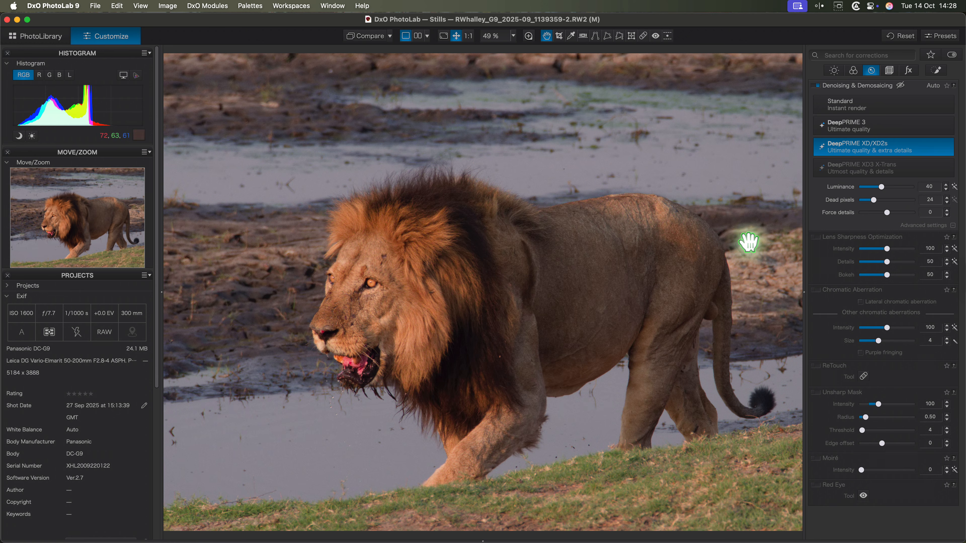
{"action": "left_click", "coordinate": [529, 37]}
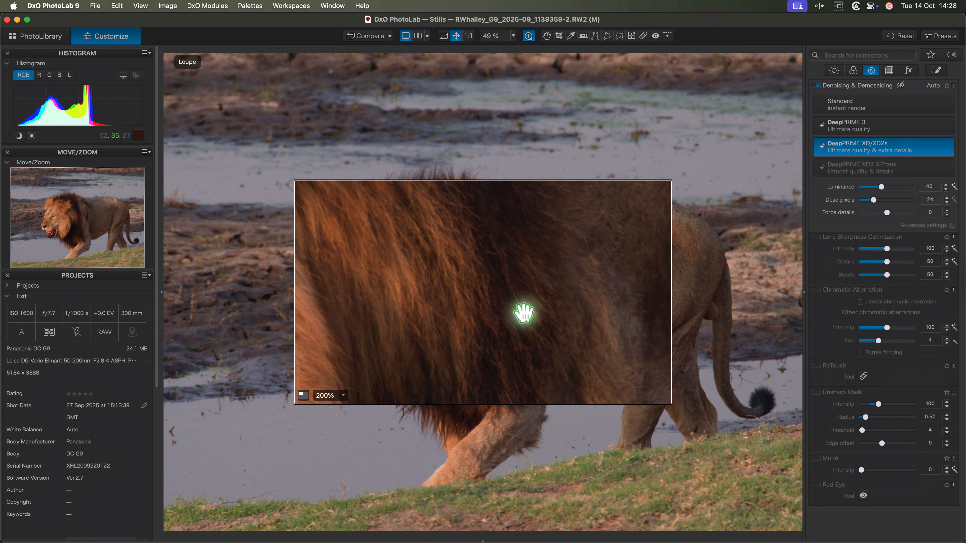
{"action": "left_click_drag", "start_coordinate": [524, 312], "coordinate": [383, 291]}
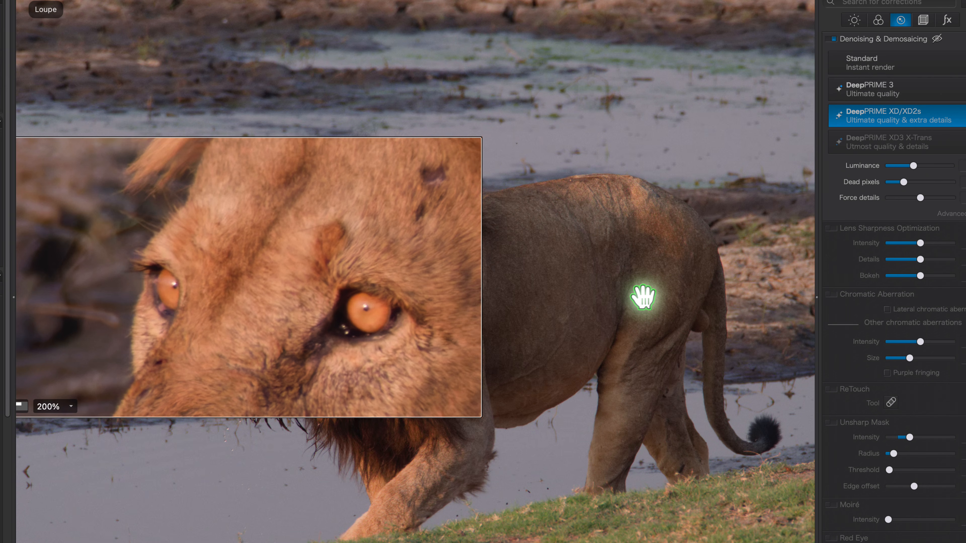
Step: Turn on Lens Sharpness Optimization and leave the Loupe
{"action": "left_click", "coordinate": [833, 229]}
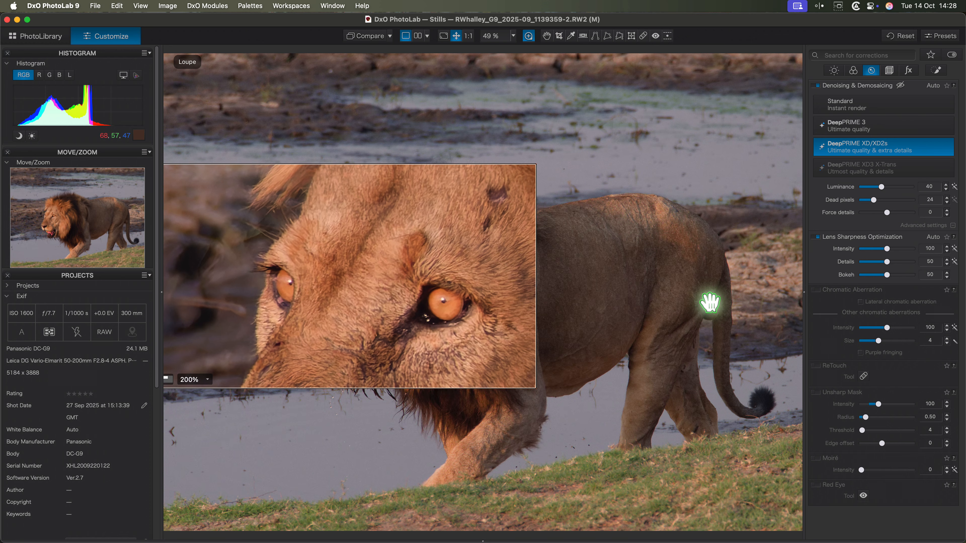
{"action": "left_click", "coordinate": [547, 35]}
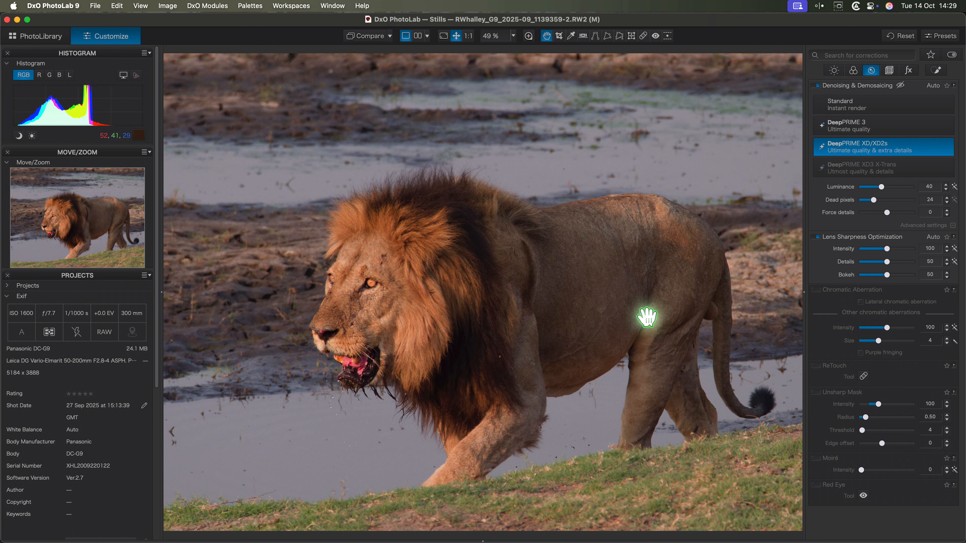
Step: Turn on DxO Smart Lighting in Uniform mode and set its intensity to 10
{"action": "left_click", "coordinate": [833, 72]}
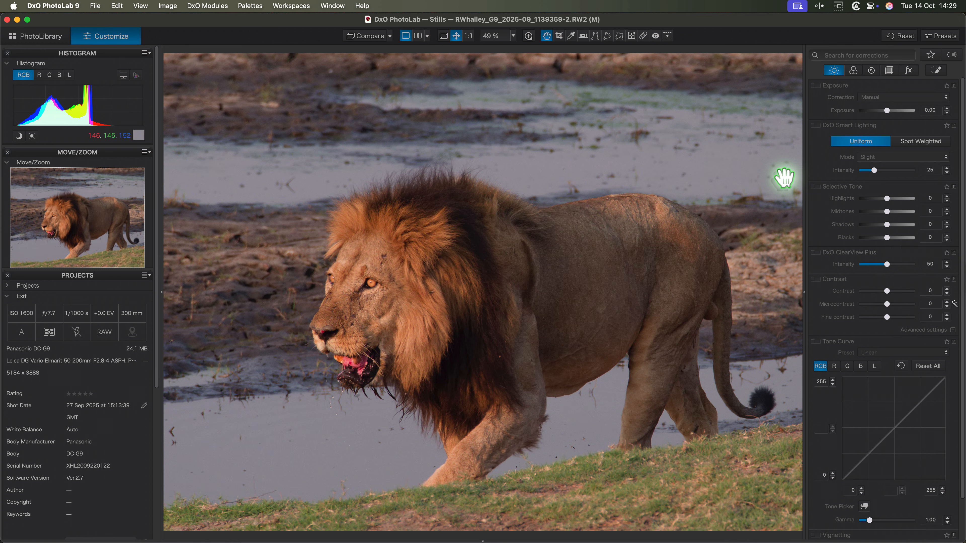
{"action": "left_click", "coordinate": [817, 126]}
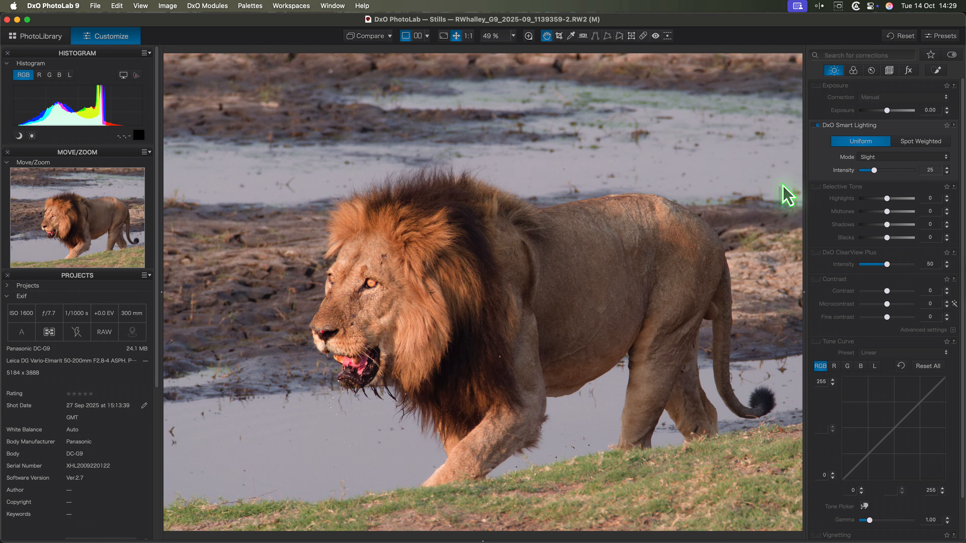
{"action": "left_click_drag", "start_coordinate": [874, 171], "coordinate": [866, 170]}
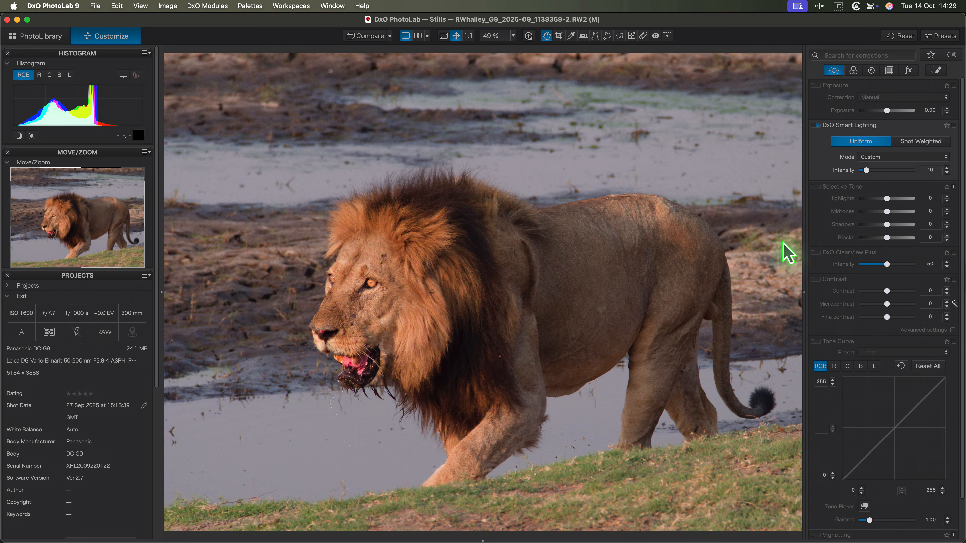
Step: Turn on the Color/B&W Rendering correction for the lion photo
{"action": "left_click", "coordinate": [854, 72]}
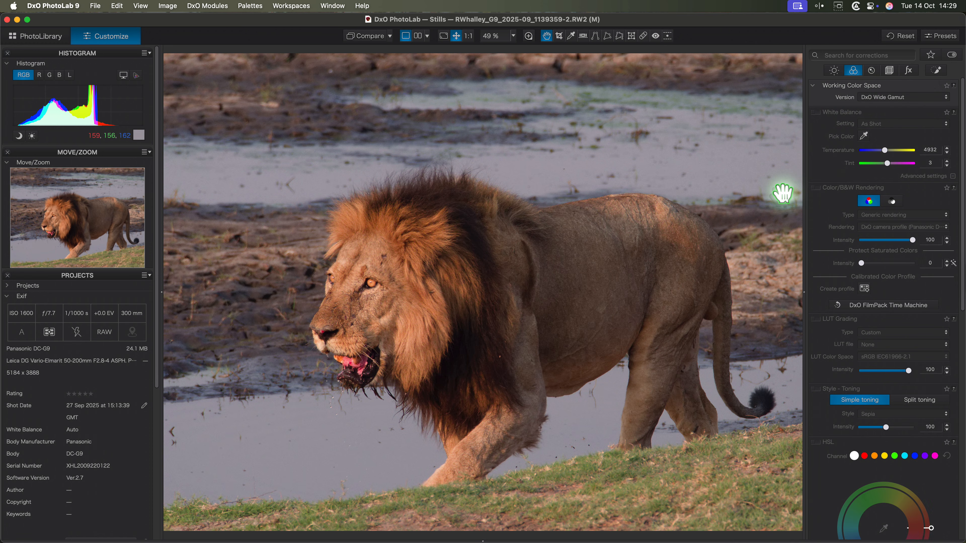
{"action": "left_click", "coordinate": [818, 188]}
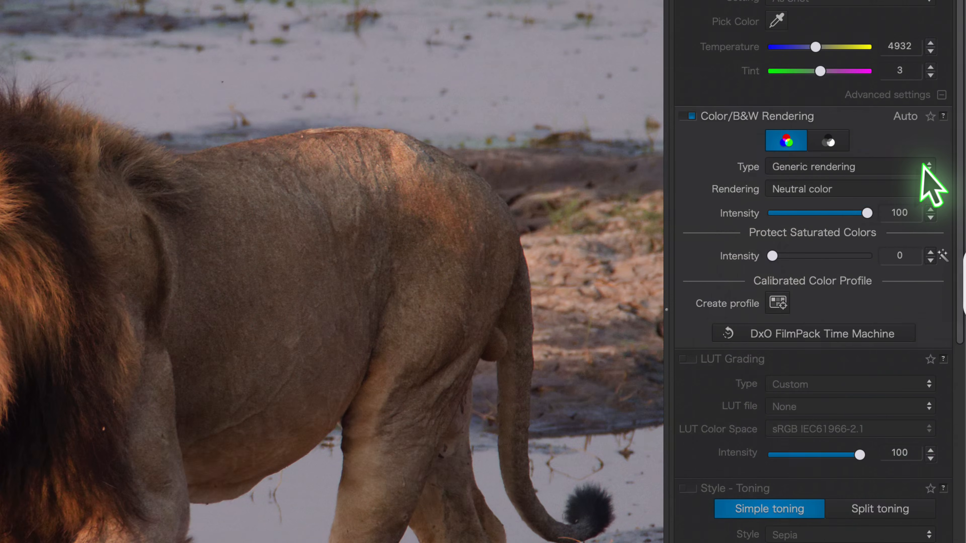
Step: Try the Camera Body rendering type and look through its list of camera bodies
{"action": "left_click", "coordinate": [944, 215]}
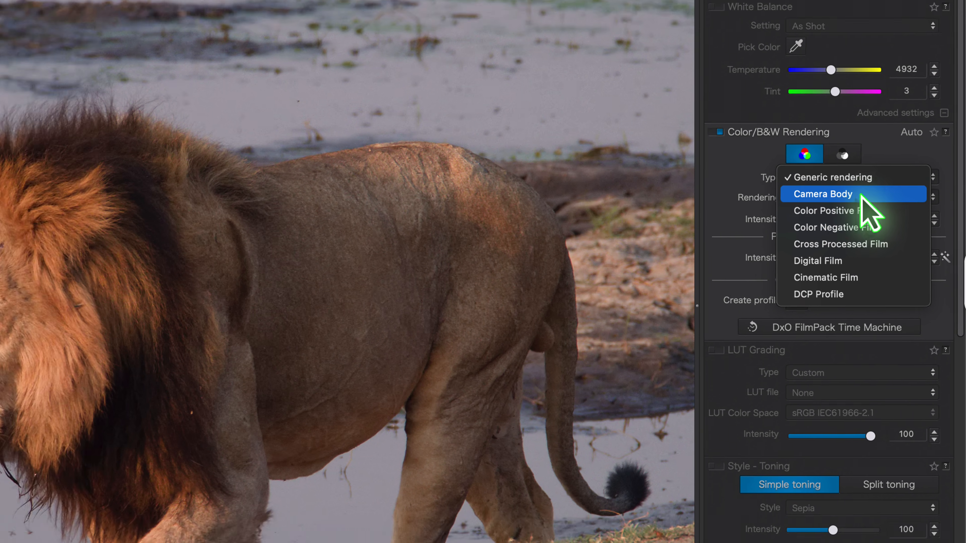
{"action": "left_click", "coordinate": [862, 195]}
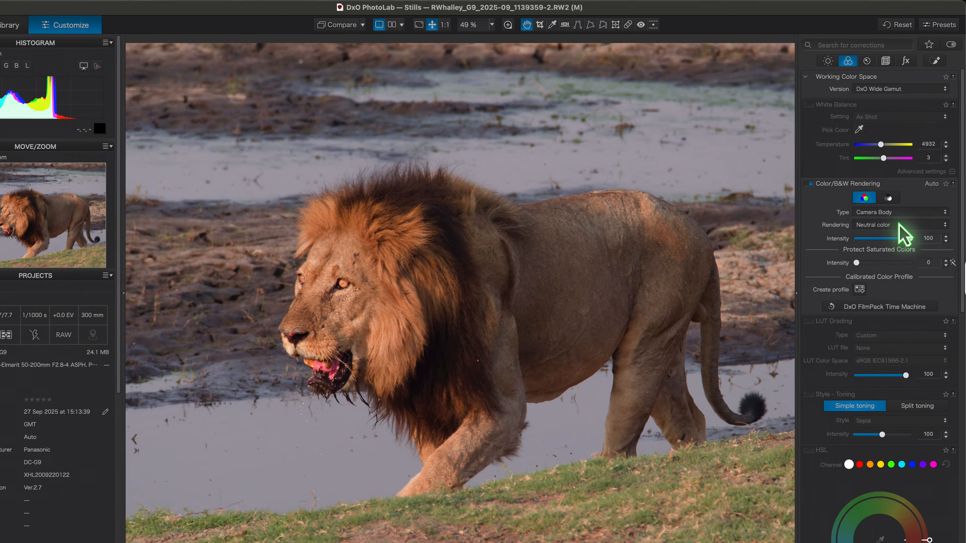
{"action": "left_click", "coordinate": [930, 198]}
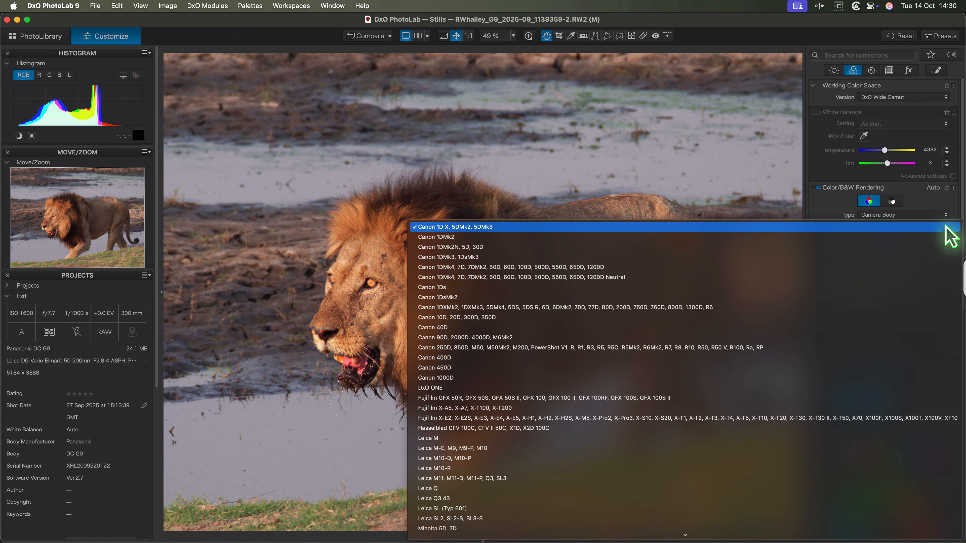
{"action": "scroll", "coordinate": [856, 281], "scroll_direction": "down", "scroll_amount": 10}
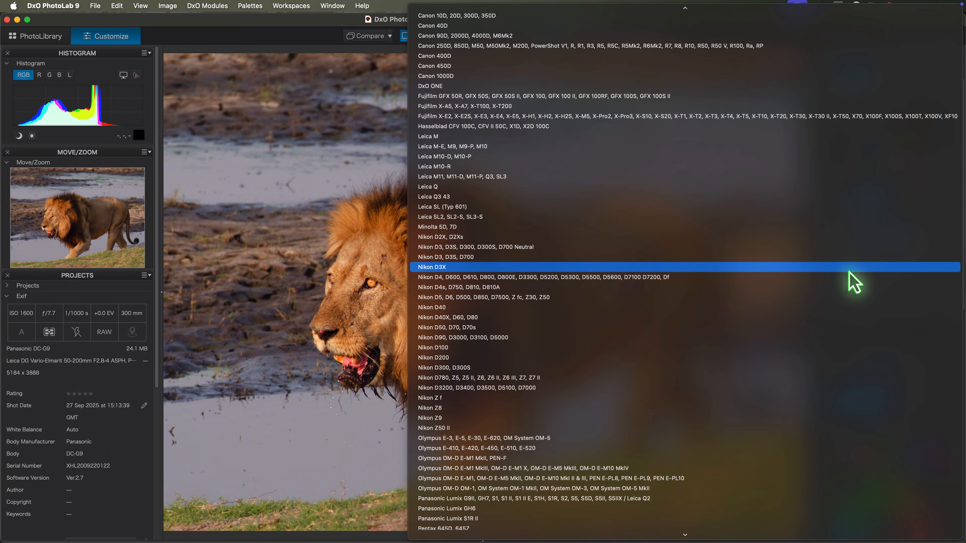
{"action": "scroll", "coordinate": [854, 282], "scroll_direction": "up", "scroll_amount": 3}
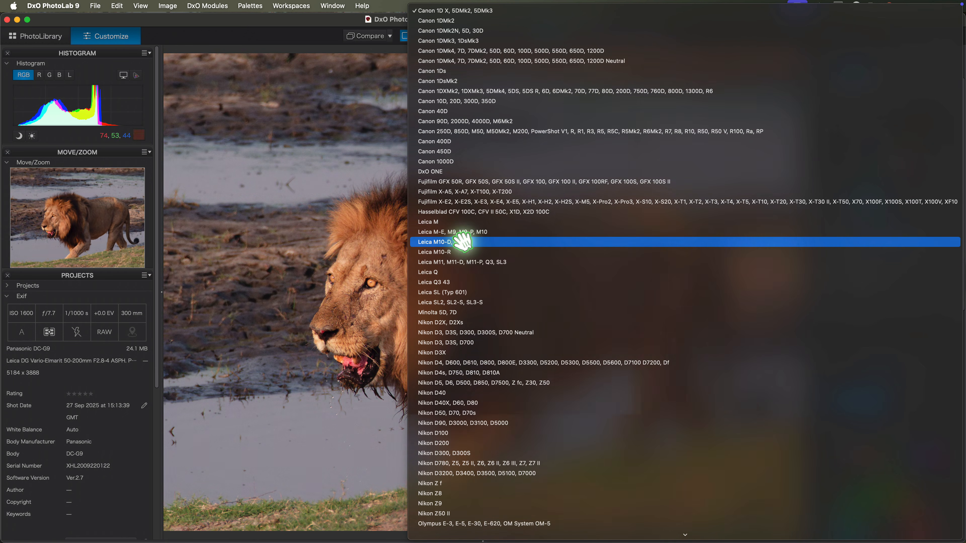
{"action": "left_click", "coordinate": [348, 247]}
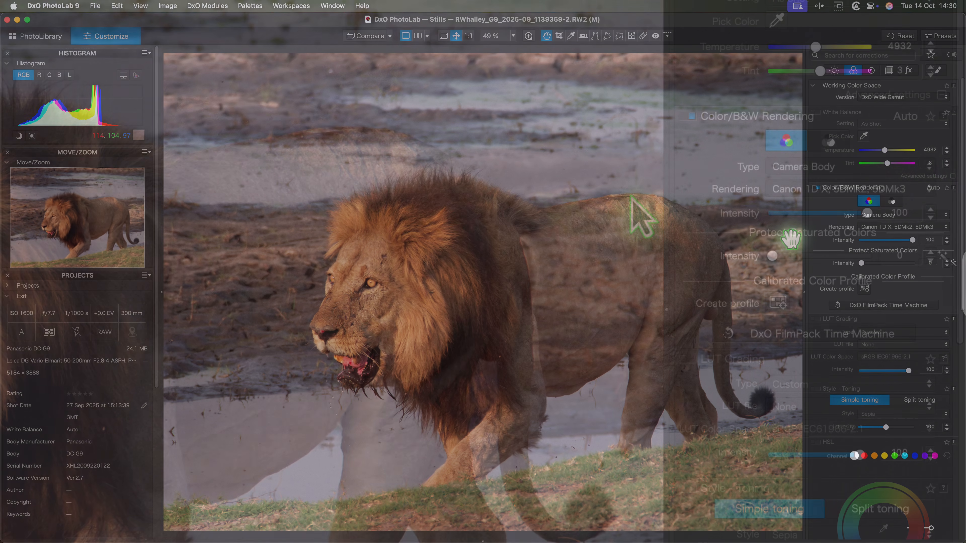
Step: Set the colour rendering type to Generic rendering with the DxO camera profile (Panasonic DC-G9)
{"action": "left_click", "coordinate": [945, 214]}
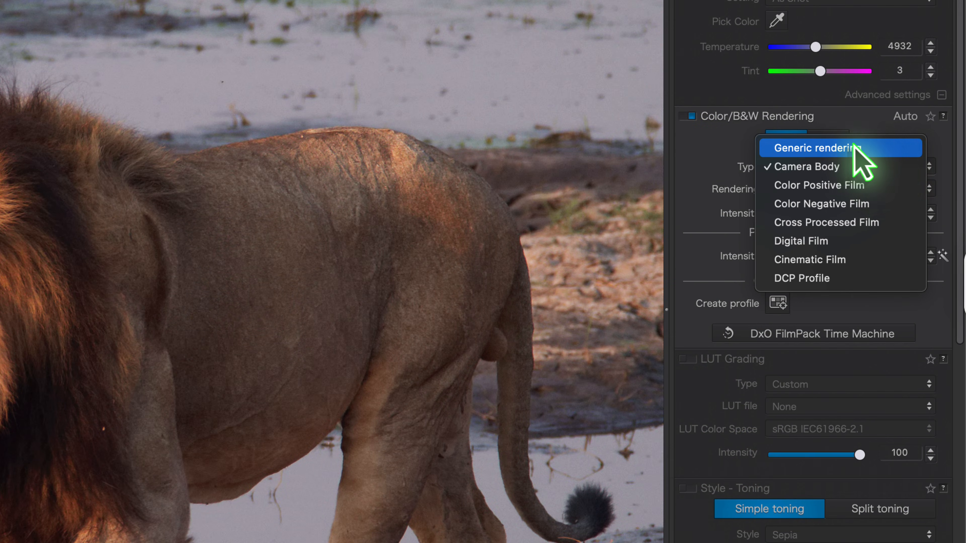
{"action": "left_click", "coordinate": [855, 148]}
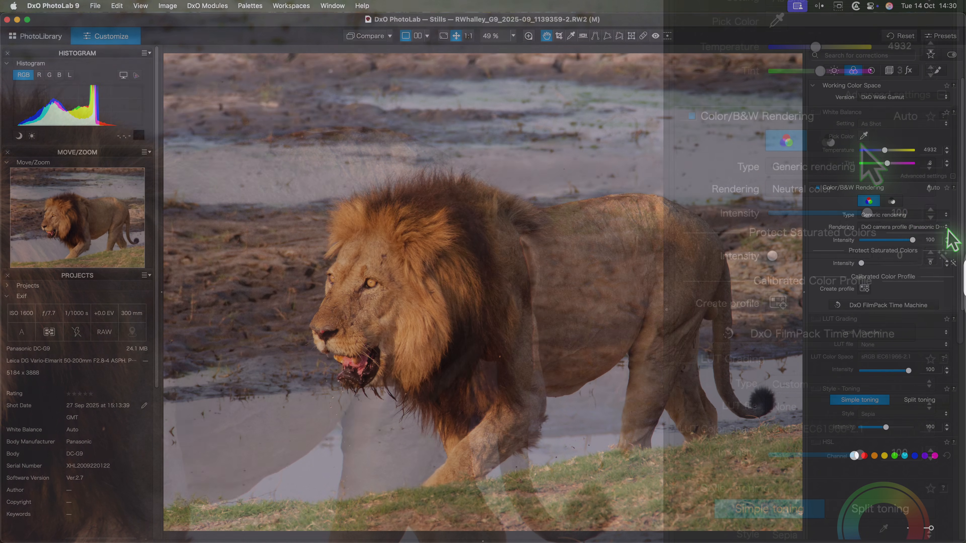
{"action": "left_click", "coordinate": [929, 190]}
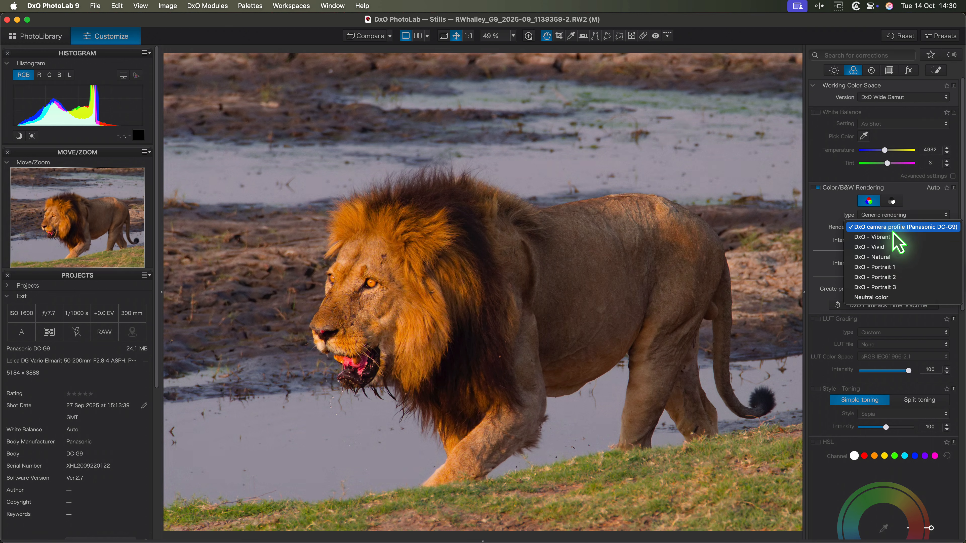
{"action": "left_click", "coordinate": [894, 227]}
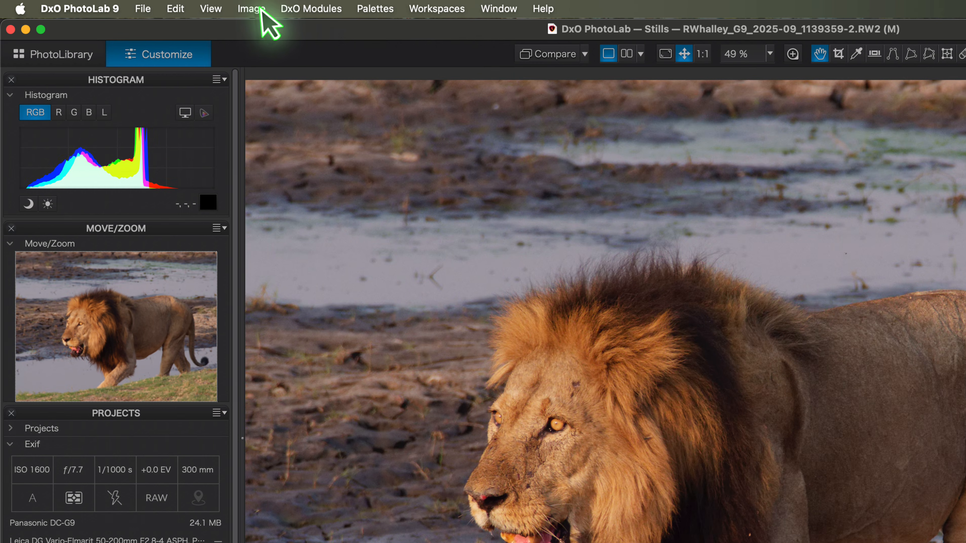
Step: Reveal the image browser below the photo and open the Export to Application options
{"action": "left_click", "coordinate": [262, 10]}
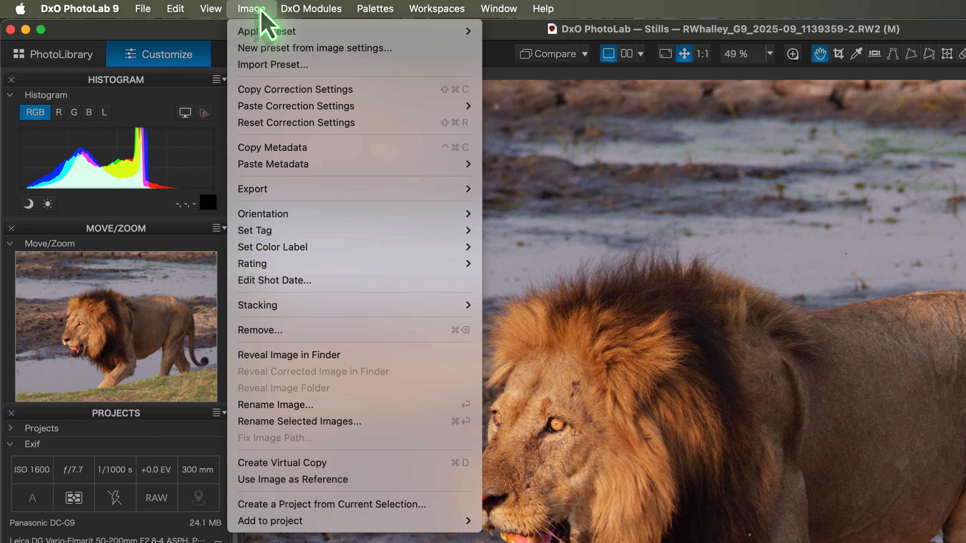
{"action": "mouse_move", "coordinate": [405, 205]}
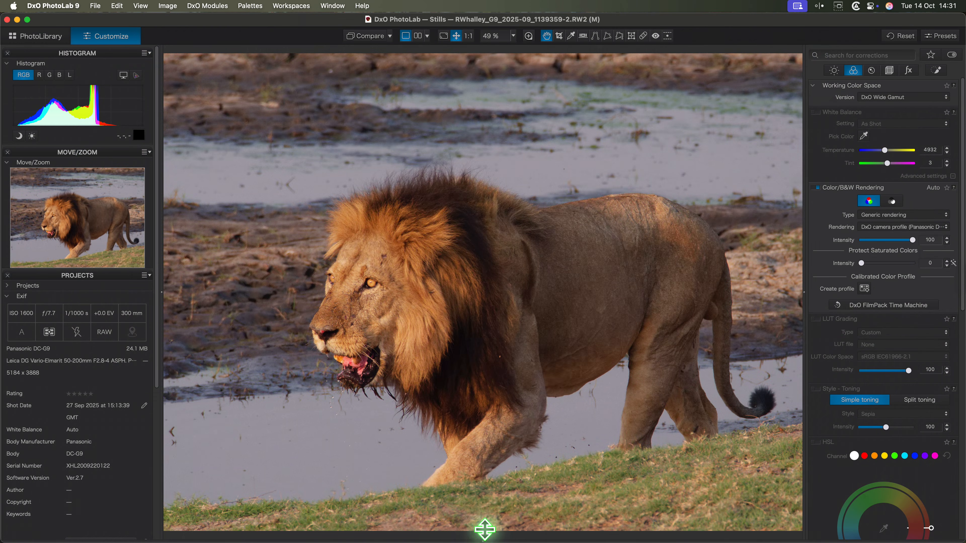
{"action": "left_click_drag", "start_coordinate": [485, 530], "coordinate": [483, 477]}
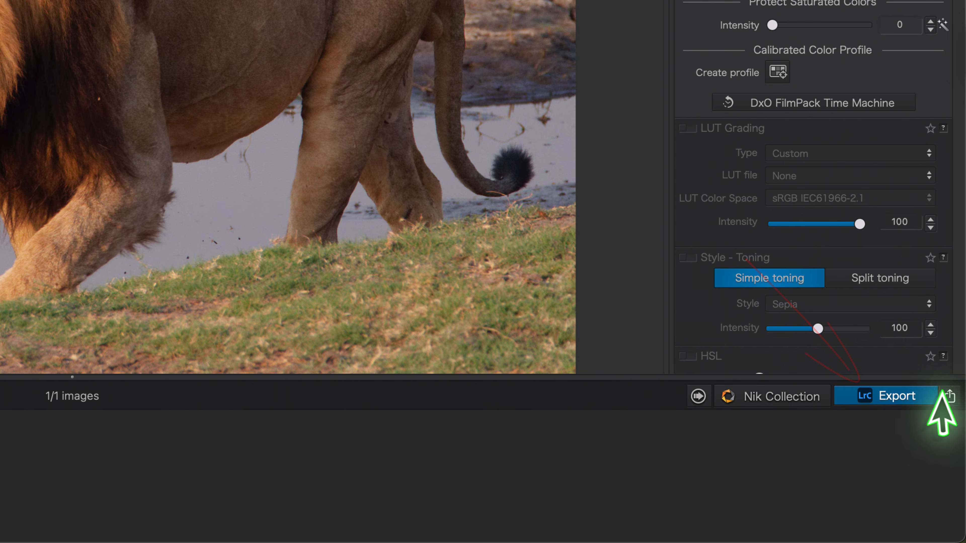
{"action": "left_click", "coordinate": [950, 394]}
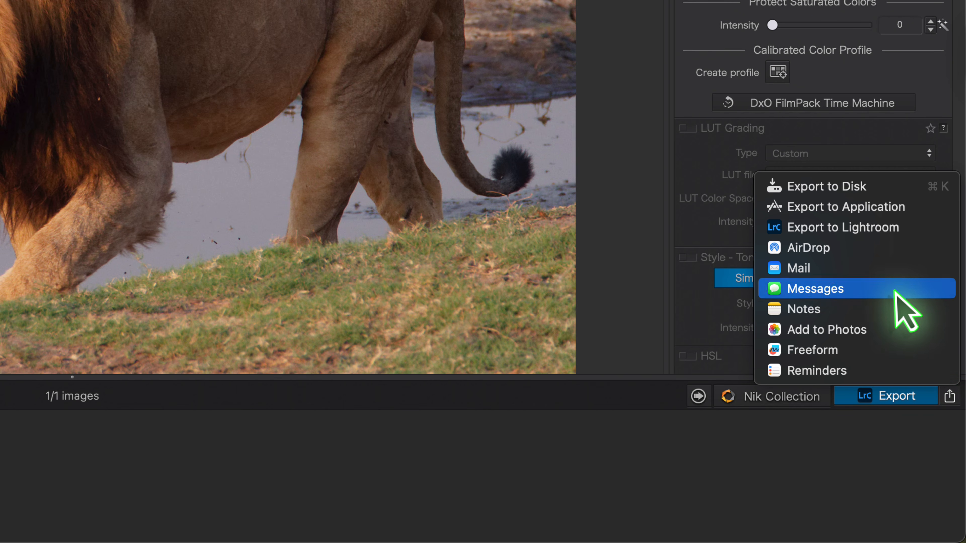
{"action": "left_click", "coordinate": [851, 211]}
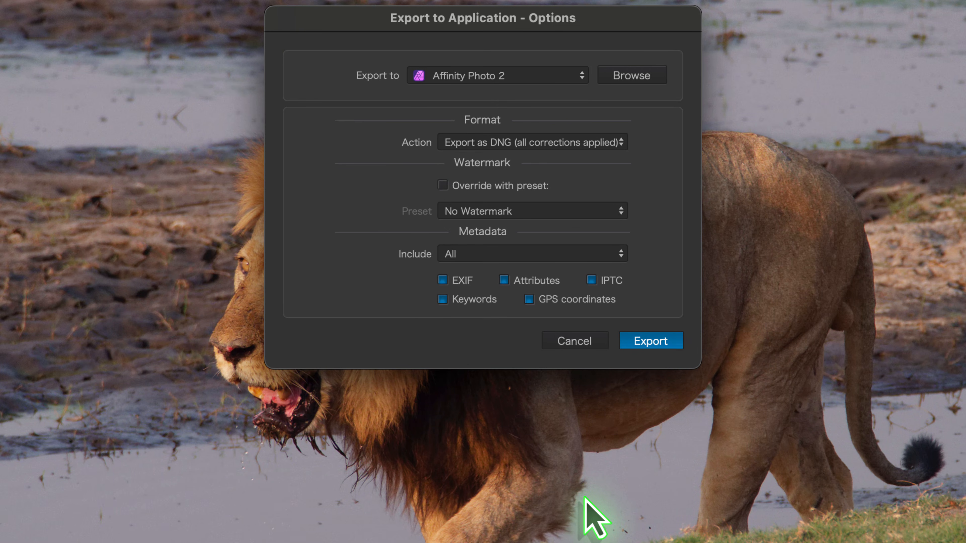
Step: Choose Affinity Photo 2 as the export application and look through the Applications folder for it
{"action": "left_click", "coordinate": [584, 76]}
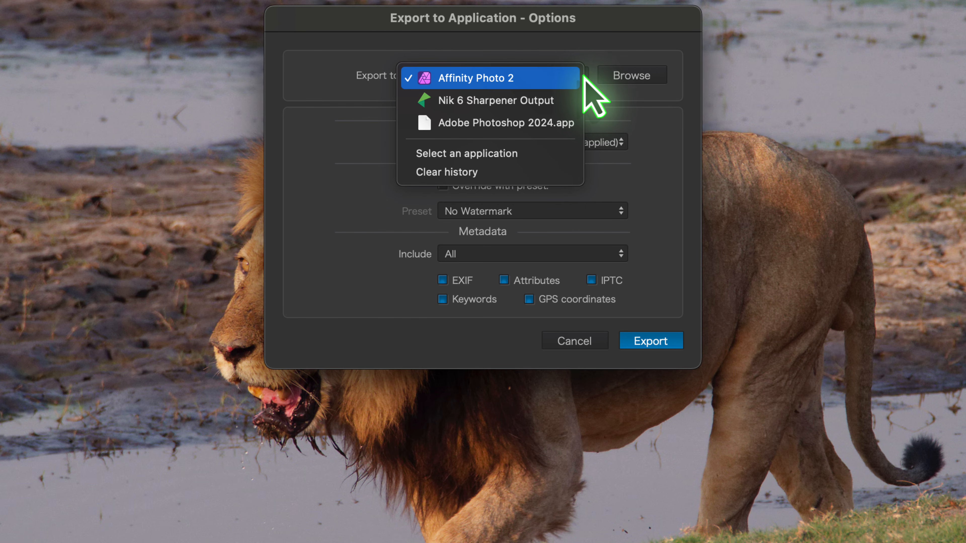
{"action": "left_click", "coordinate": [566, 78]}
{"action": "left_click", "coordinate": [627, 77]}
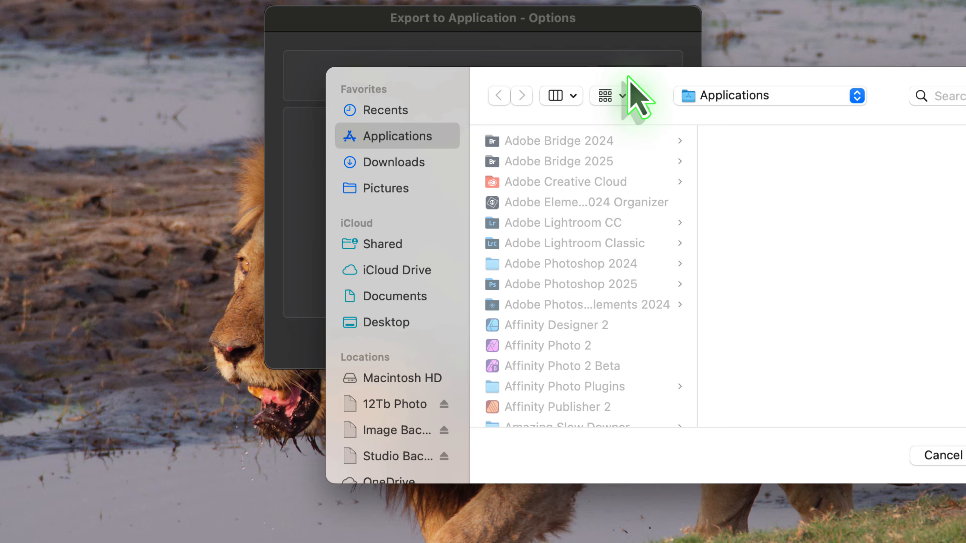
{"action": "scroll", "coordinate": [554, 228], "scroll_direction": "down", "scroll_amount": 8}
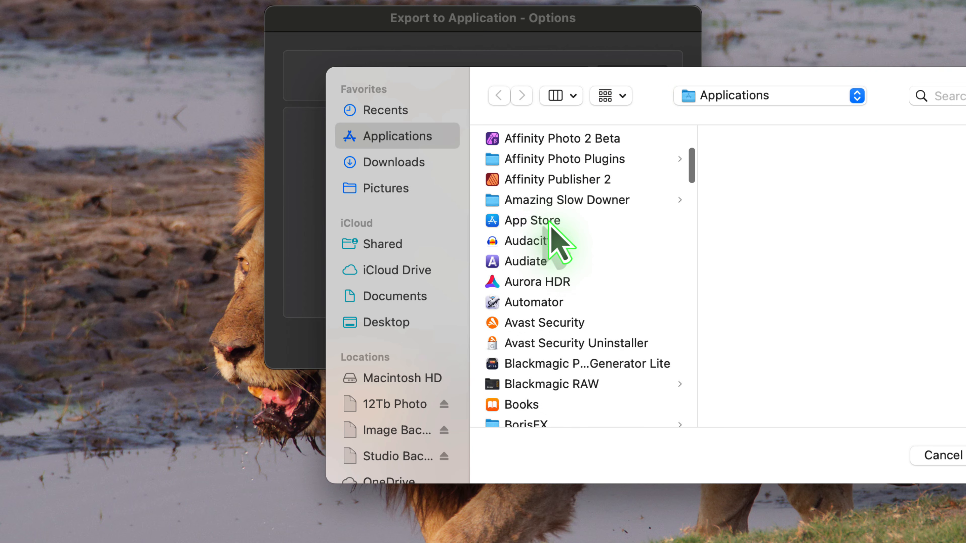
{"action": "scroll", "coordinate": [557, 244], "scroll_direction": "up", "scroll_amount": 3}
{"action": "left_click", "coordinate": [550, 236]}
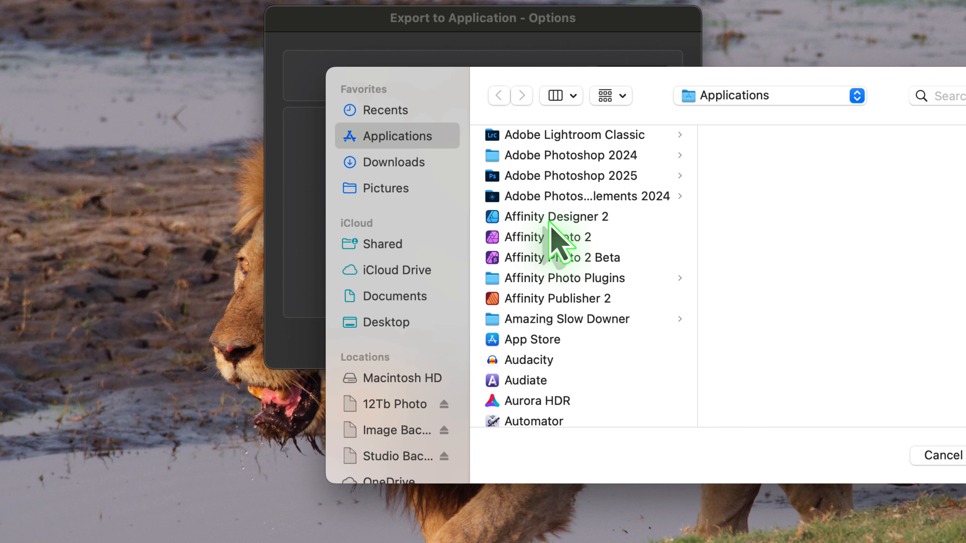
{"action": "left_click", "coordinate": [962, 456]}
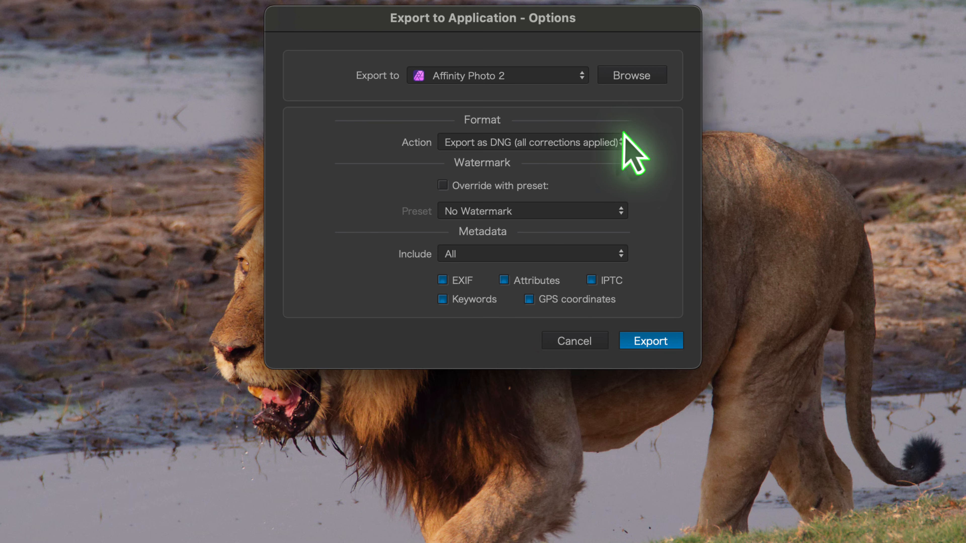
Step: Export the photo to Affinity Photo 2 as a 16-bit TIFF with the Adobe RGB (1998) ICC profile
{"action": "left_click", "coordinate": [617, 141]}
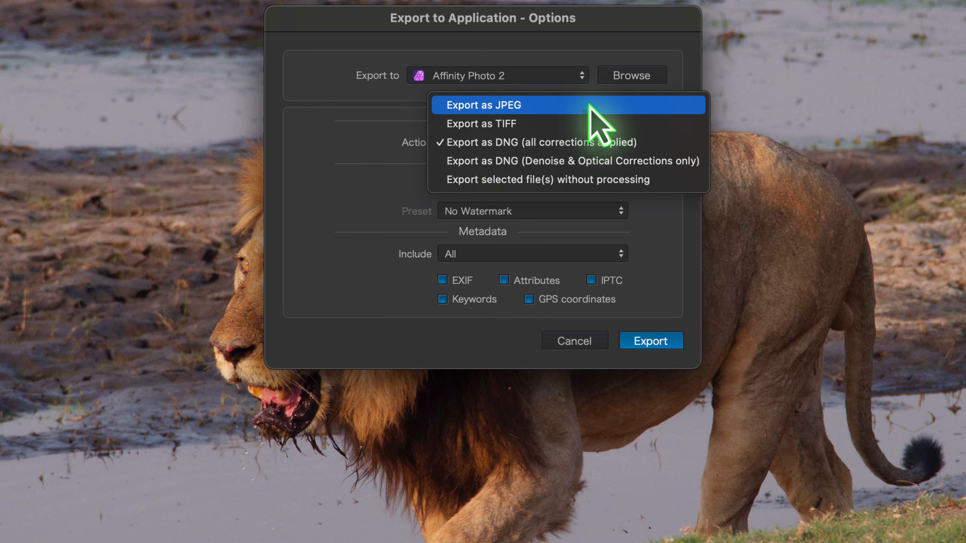
{"action": "left_click", "coordinate": [585, 123]}
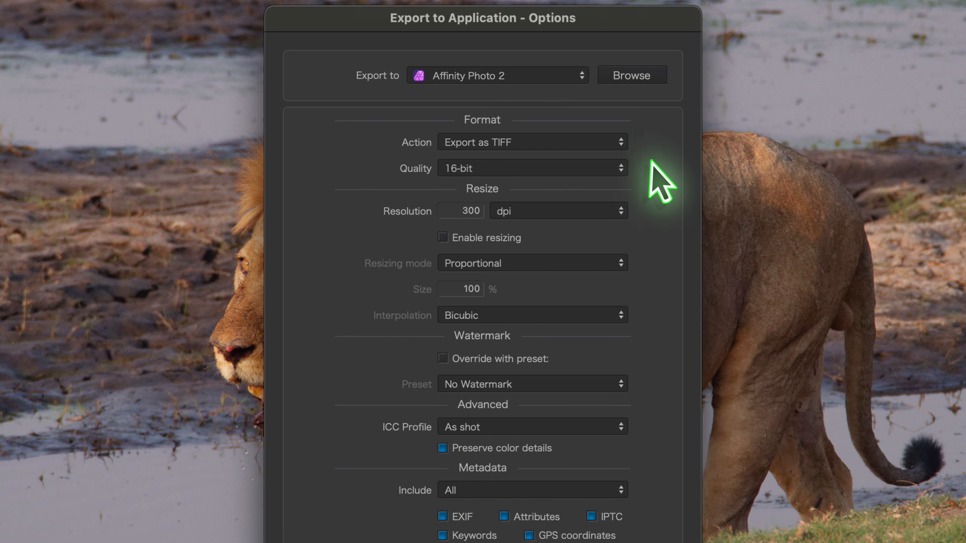
{"action": "left_click", "coordinate": [617, 169]}
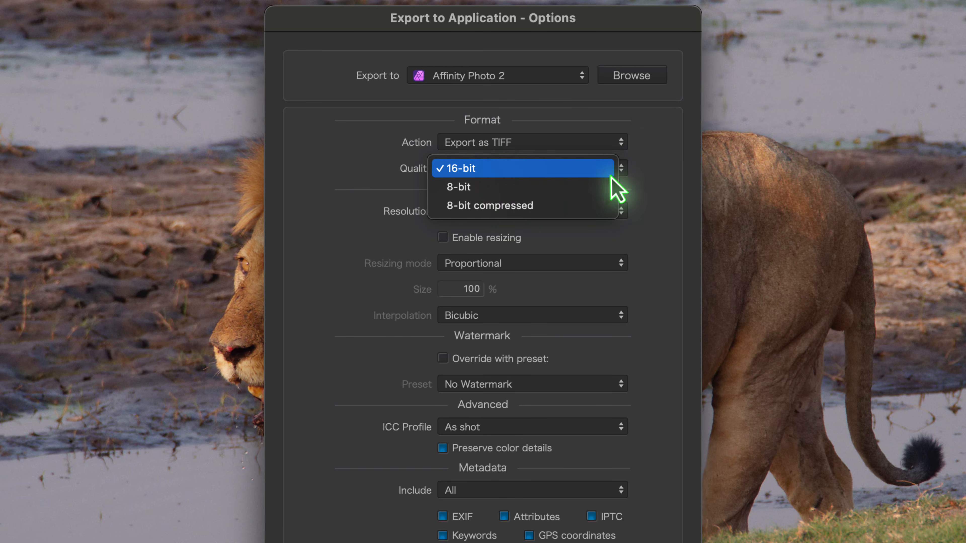
{"action": "left_click", "coordinate": [492, 173]}
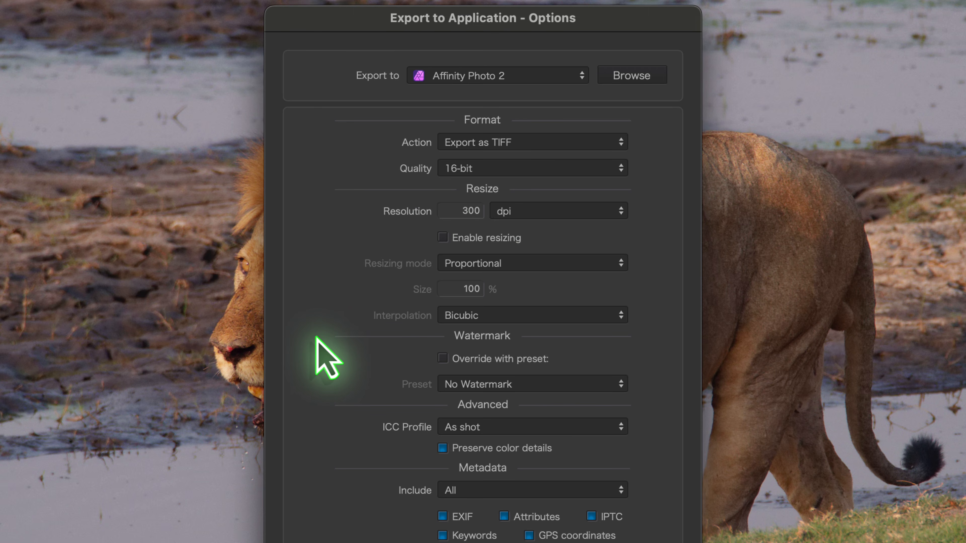
{"action": "left_click", "coordinate": [621, 427]}
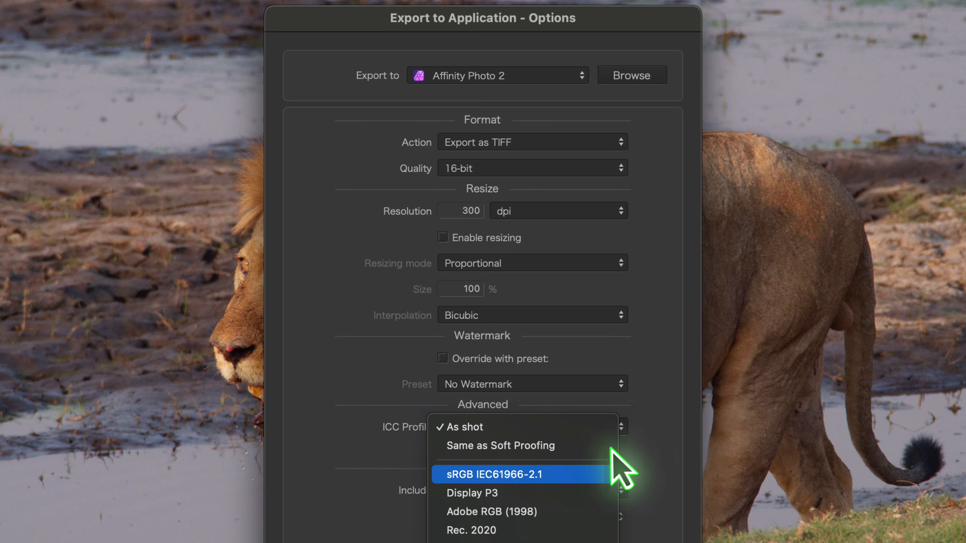
{"action": "left_click", "coordinate": [569, 510]}
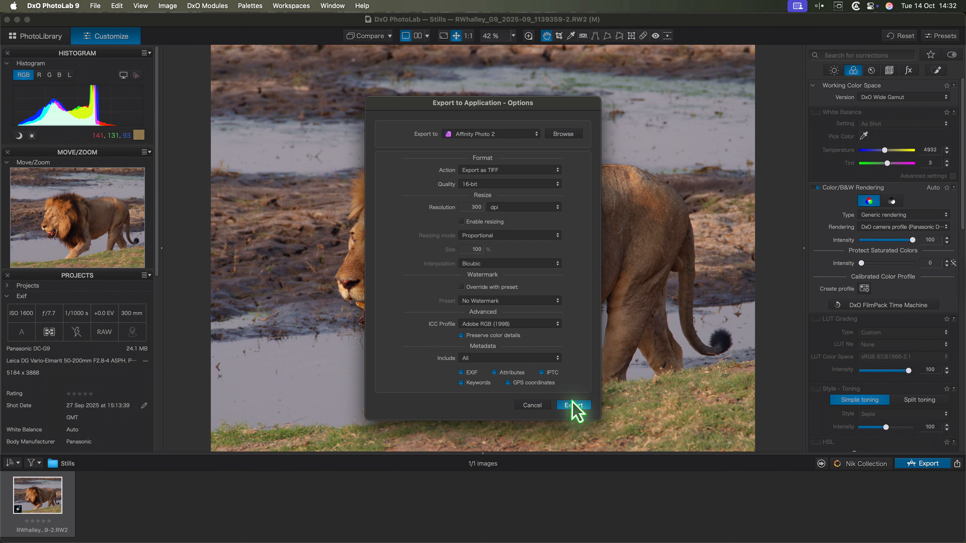
{"action": "left_click", "coordinate": [574, 406]}
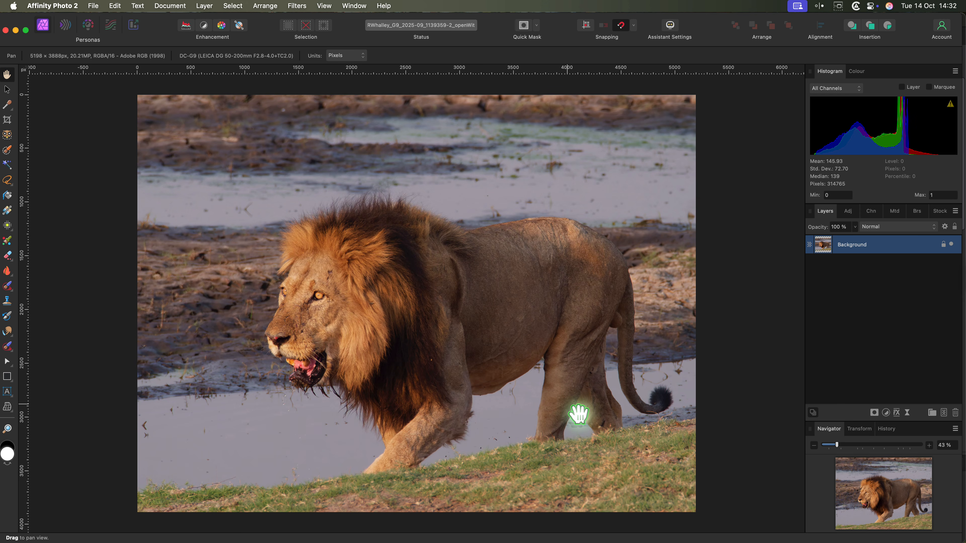
Step: Return to DxO PhotoLab and export the photo to Affinity Photo 2 as DNG (all corrections applied)
{"action": "left_click", "coordinate": [15, 31]}
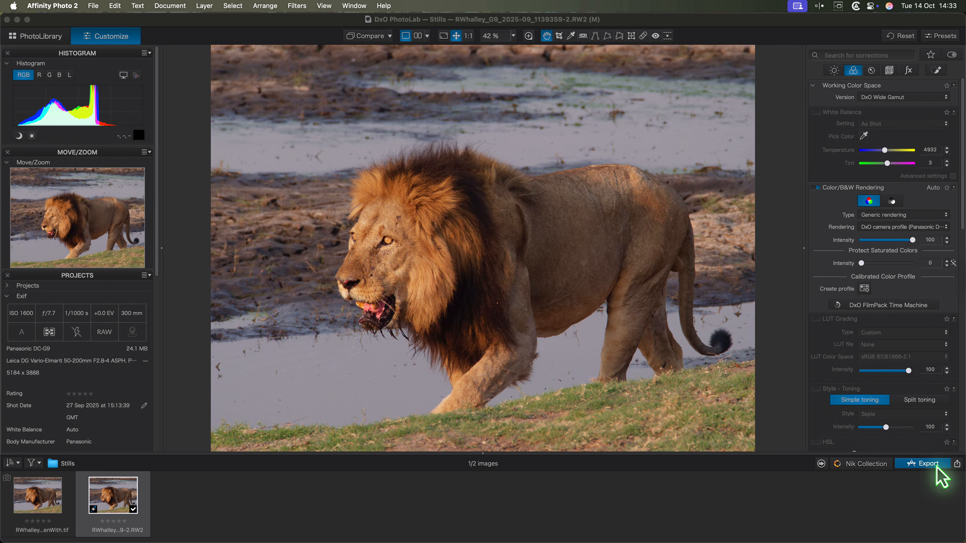
{"action": "left_click", "coordinate": [937, 468]}
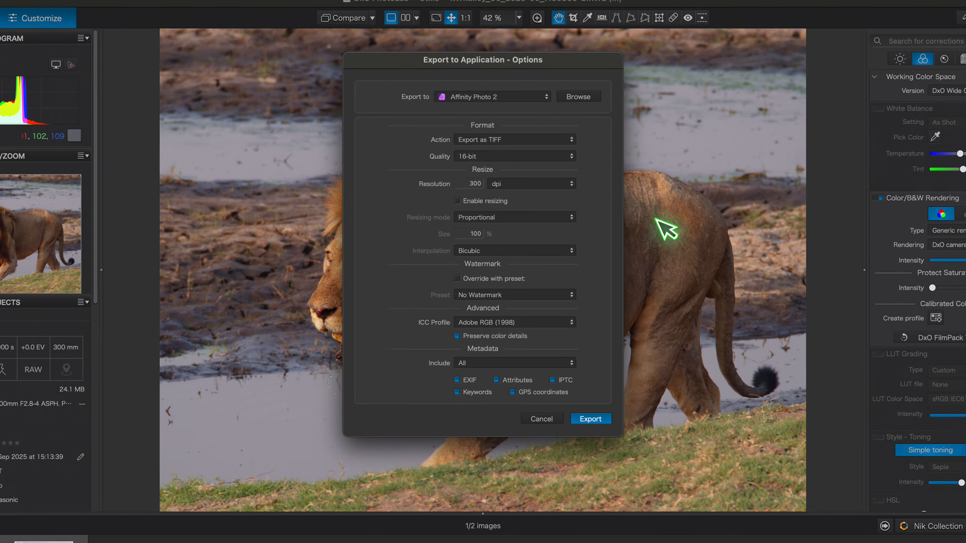
{"action": "left_click", "coordinate": [566, 140]}
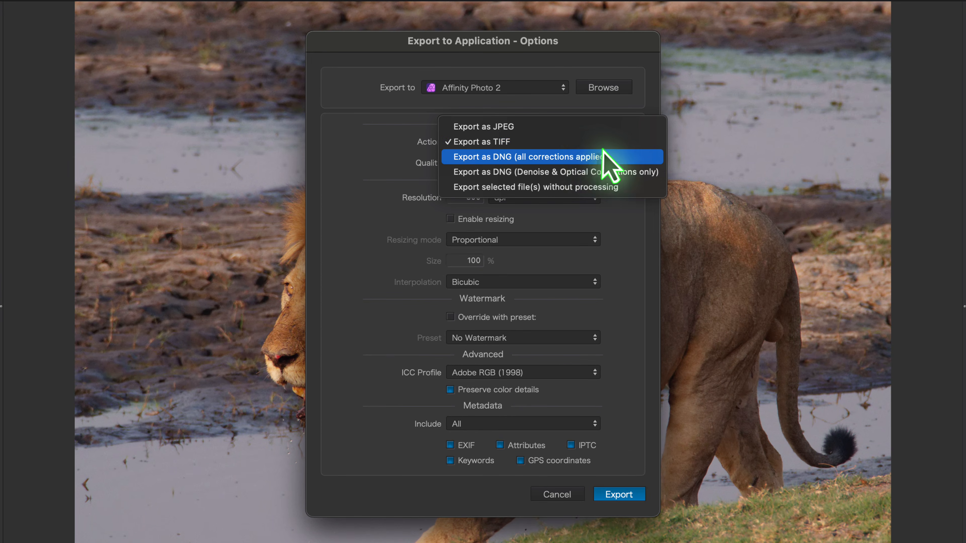
{"action": "left_click", "coordinate": [635, 158]}
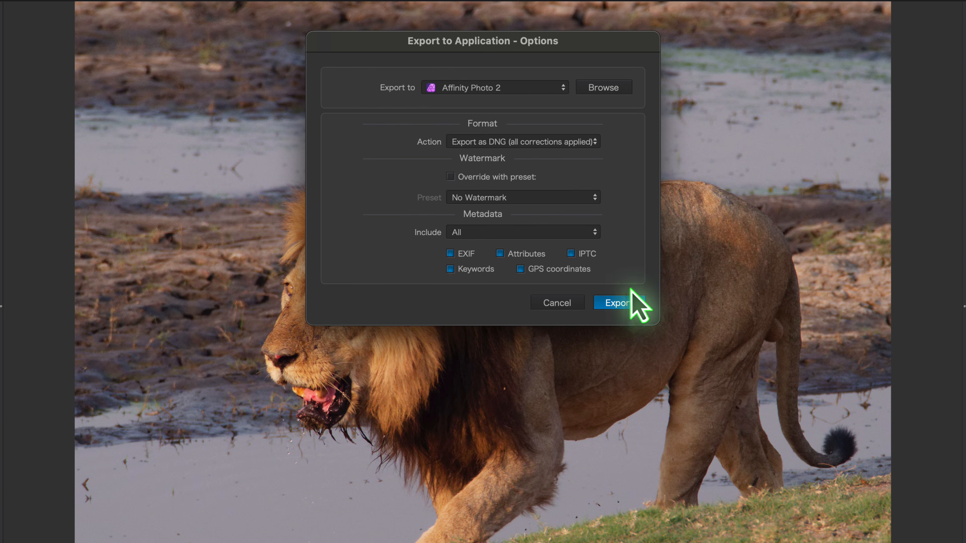
{"action": "left_click", "coordinate": [627, 303]}
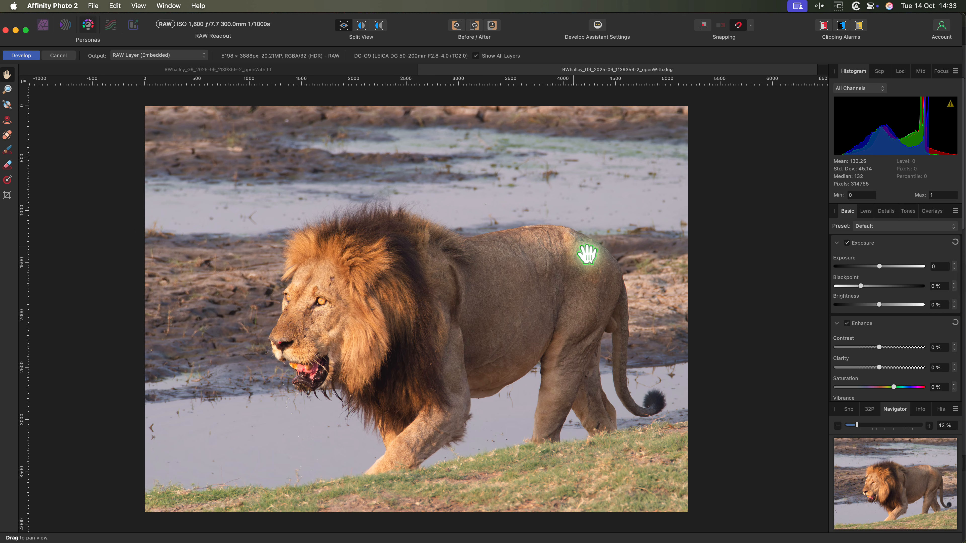
Step: Develop the DNG file and compare it with the TIFF version in the other document
{"action": "left_click", "coordinate": [35, 55]}
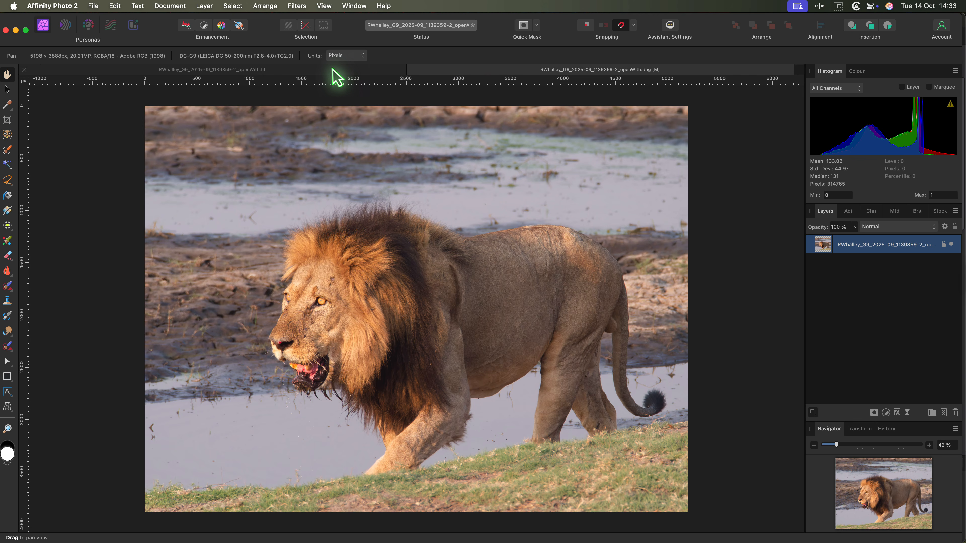
{"action": "left_click", "coordinate": [335, 70]}
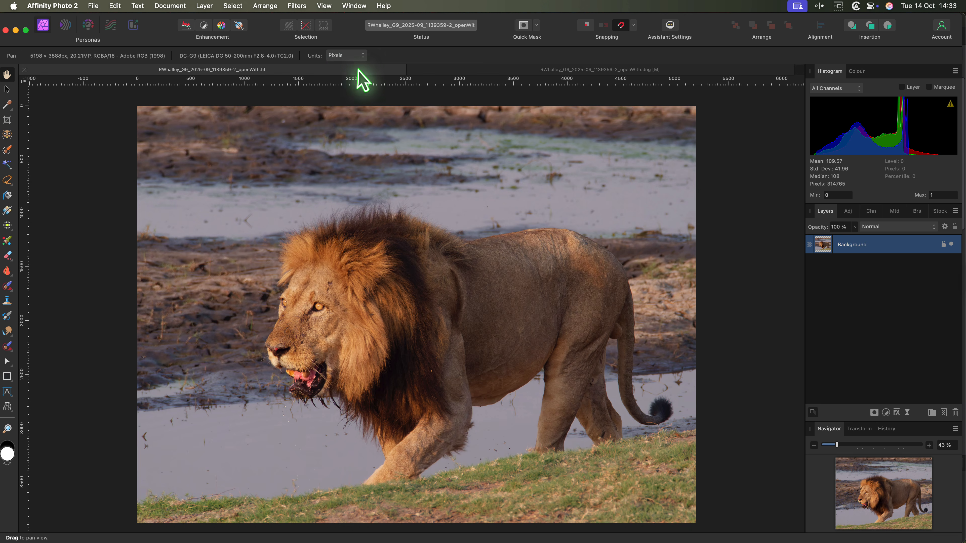
{"action": "left_click", "coordinate": [445, 71]}
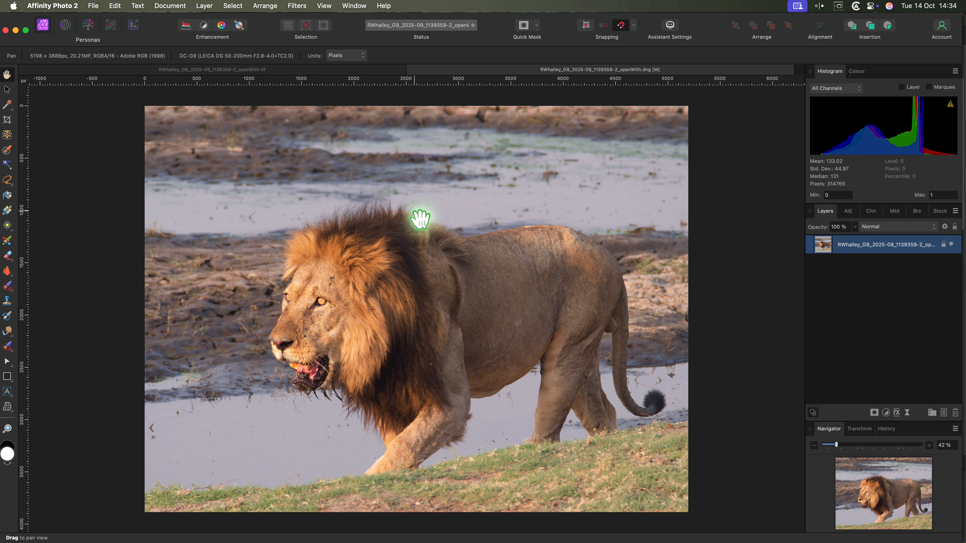